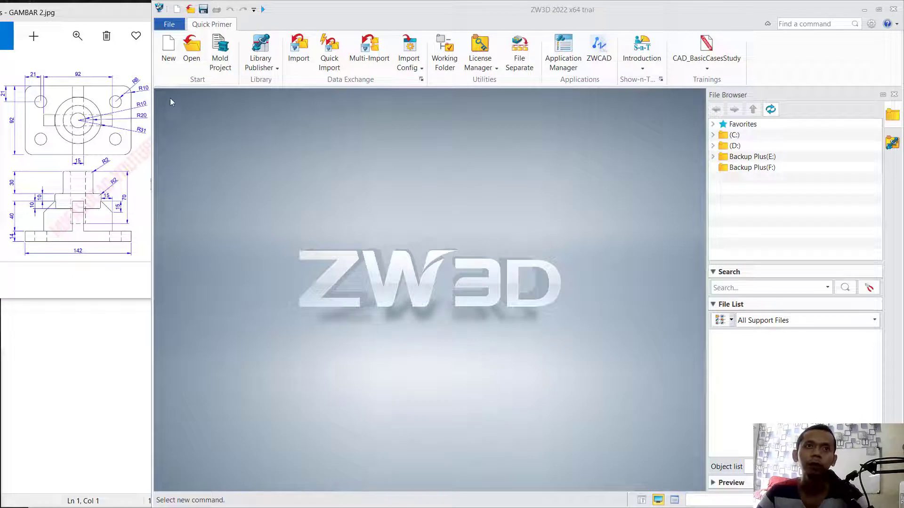
- Create a new standard part named Part001 and start a sketch on the default XY plane
left_click(169, 49)
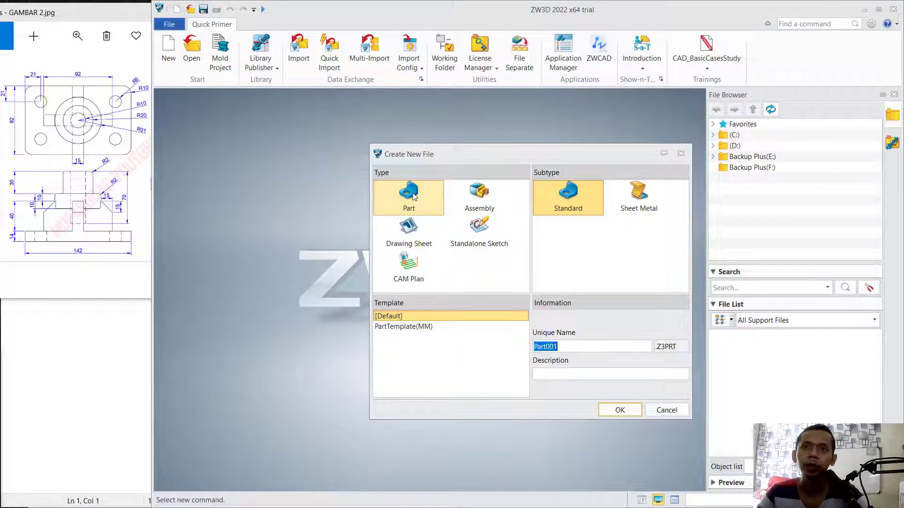
left_click(612, 410)
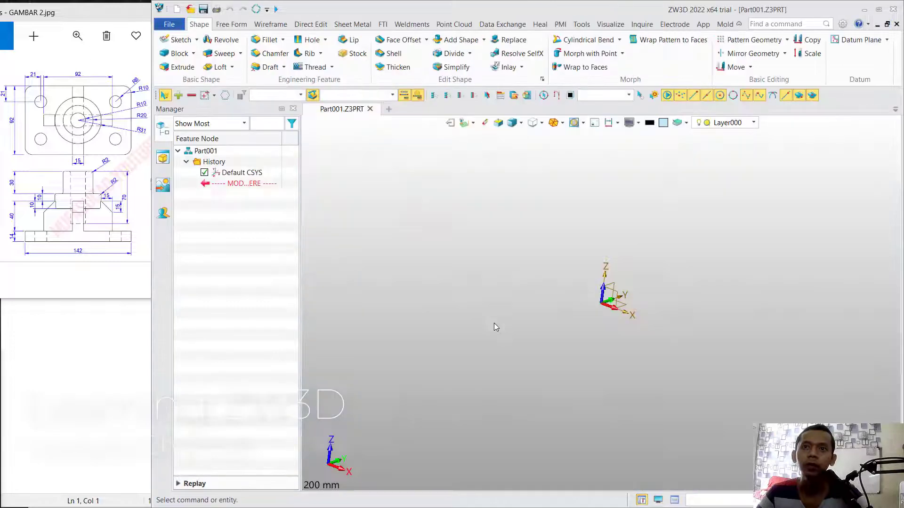
left_click(179, 40)
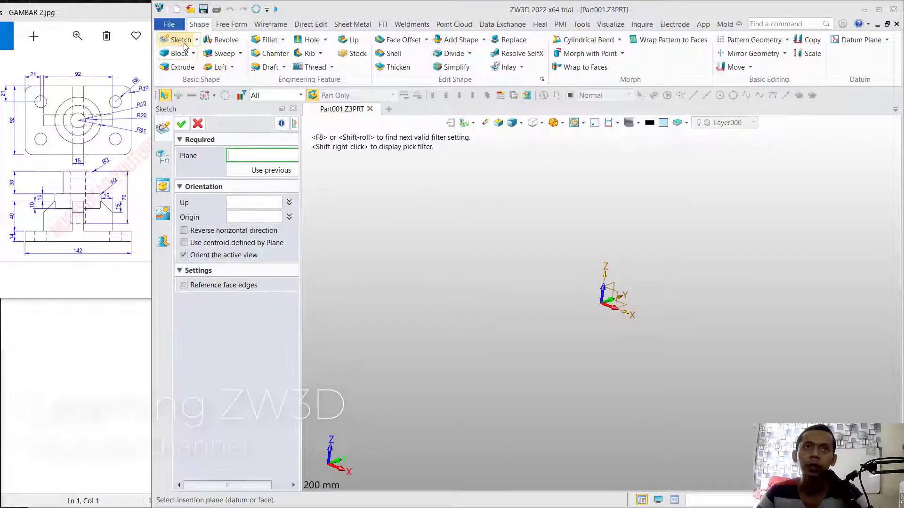
left_click(625, 310)
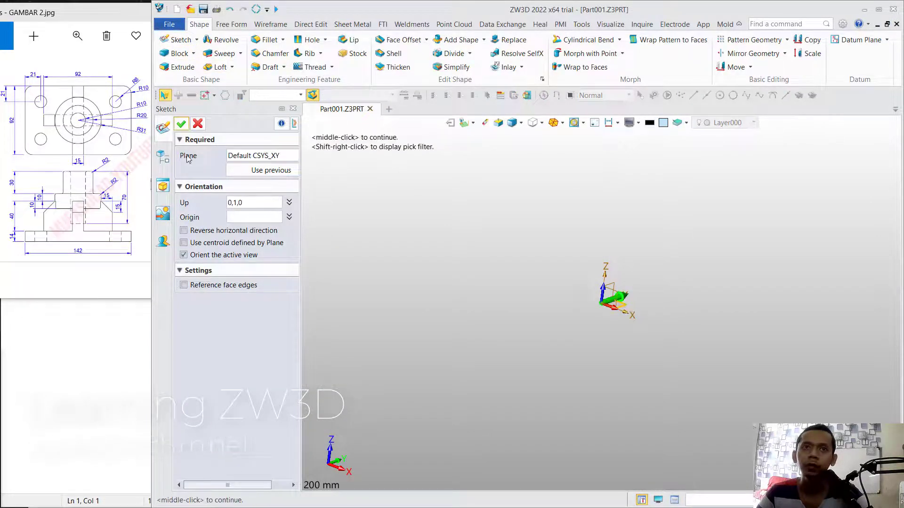
left_click(181, 124)
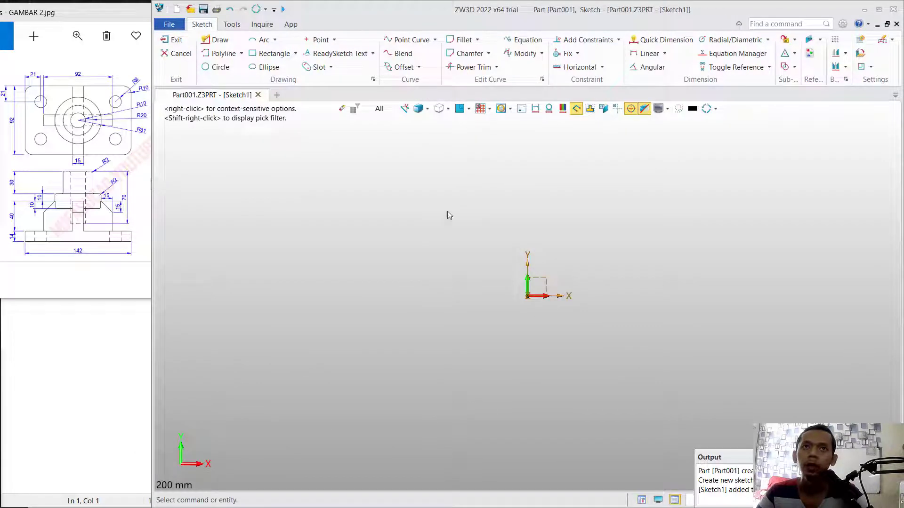
- Sketch a center rectangle on the origin, 142 mm wide and 92 mm high
left_click(273, 53)
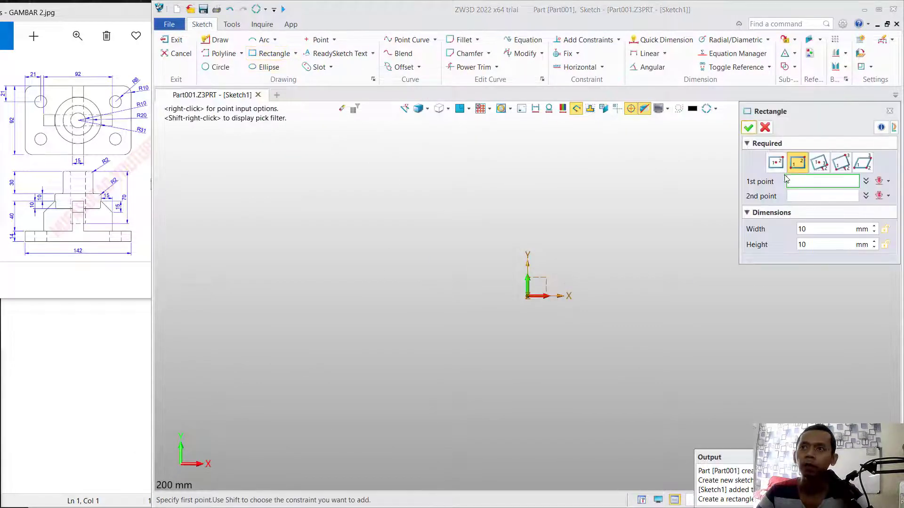
left_click(775, 163)
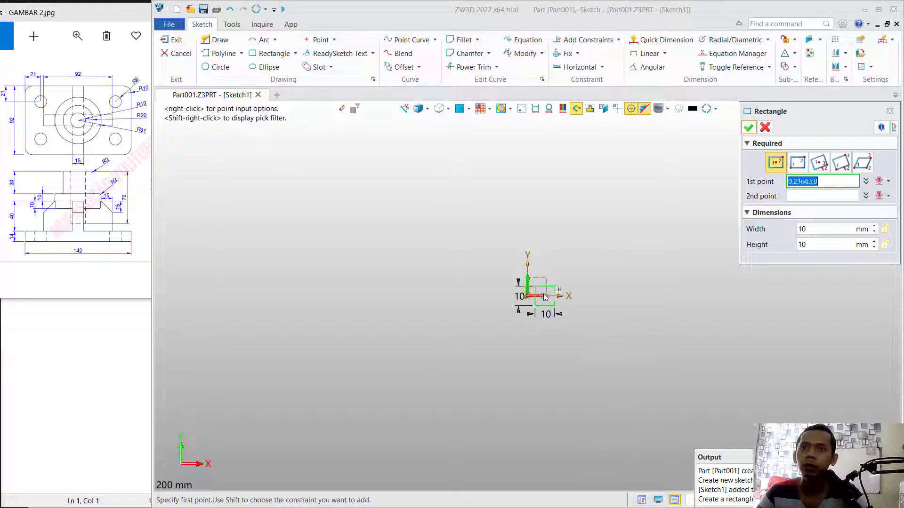
left_click(527, 297)
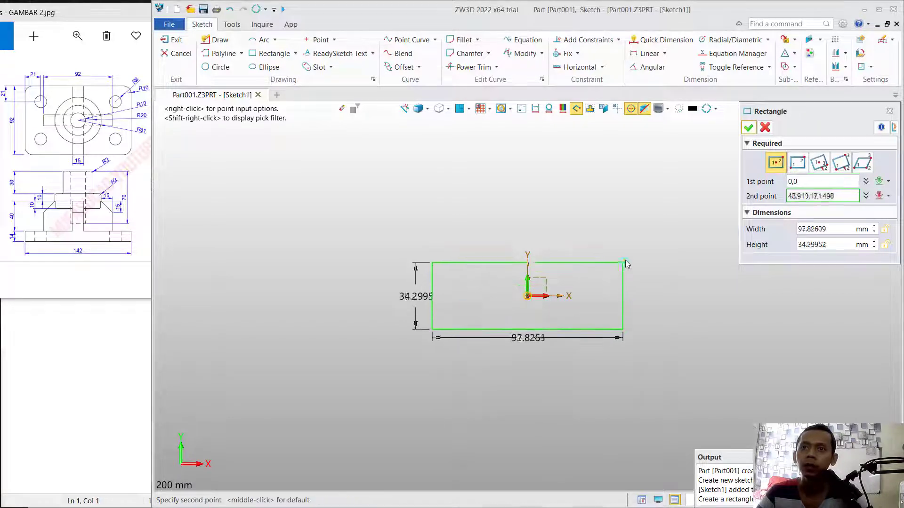
left_click(630, 243)
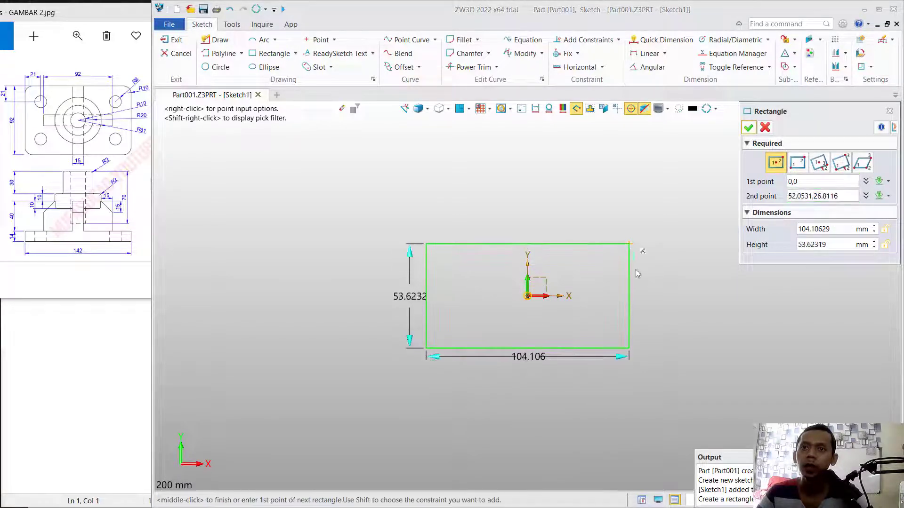
left_click(836, 243)
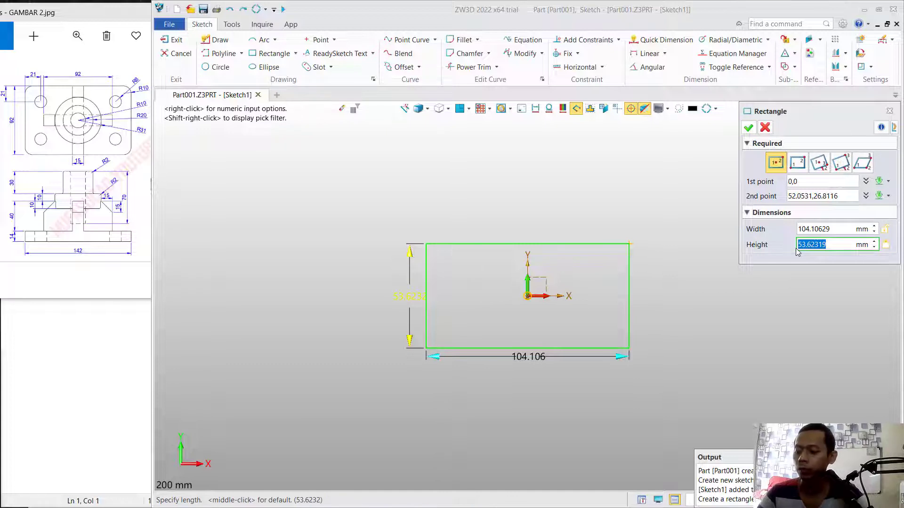
type("92")
key("Return")
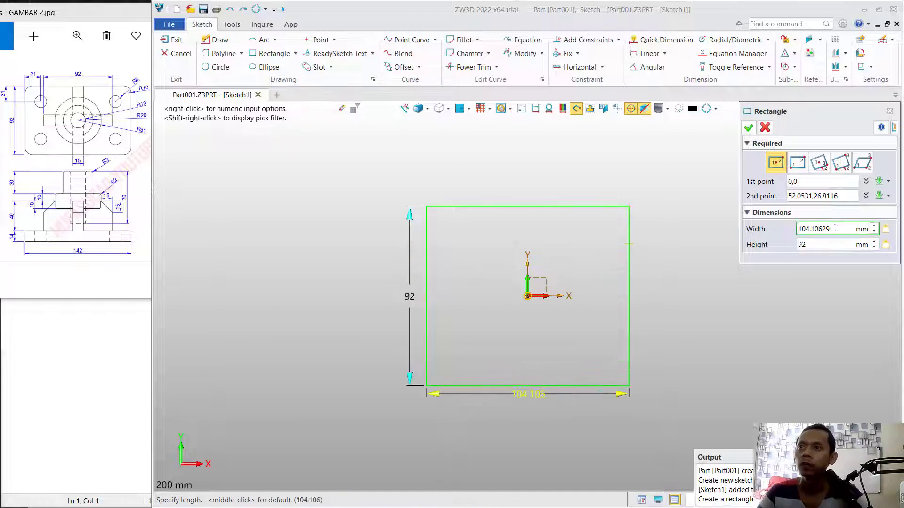
type("142")
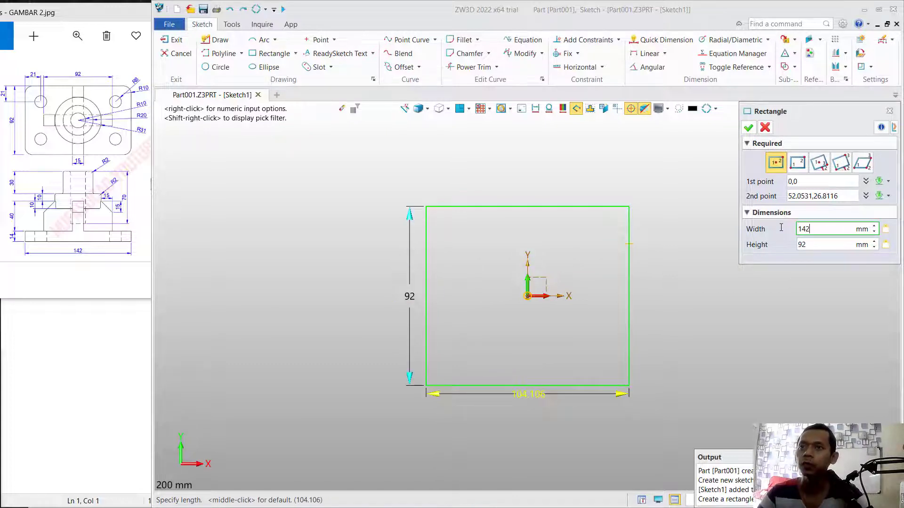
key("Return")
left_click(749, 128)
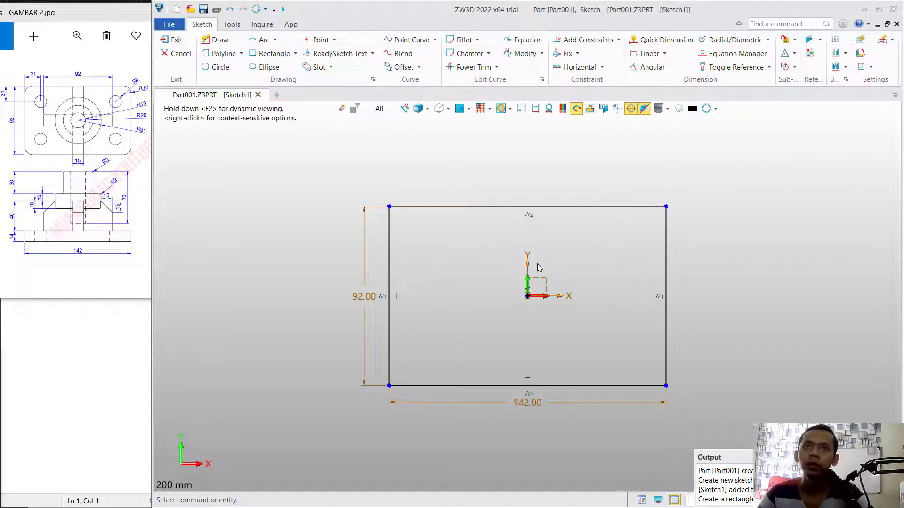
- Fillet all four corners of the rectangle with a 10 mm radius, trimming both curves
left_click(463, 40)
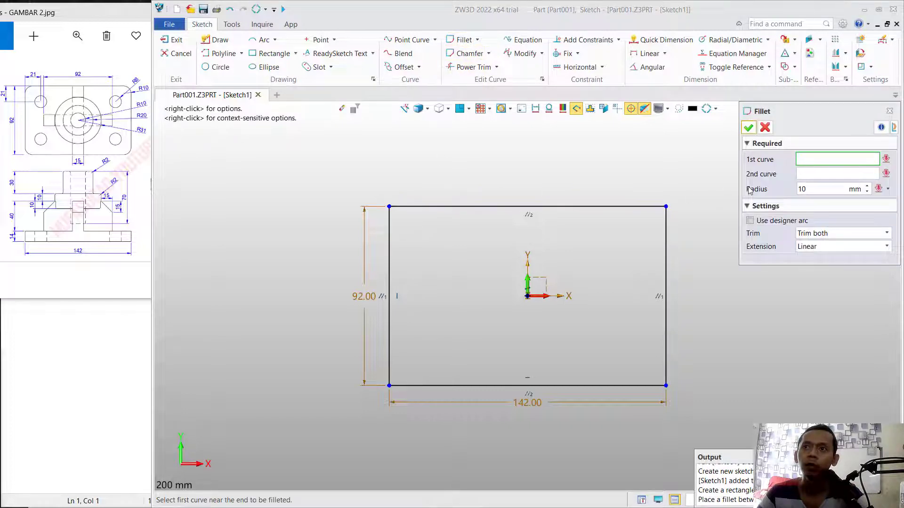
left_click(388, 247)
left_click(424, 207)
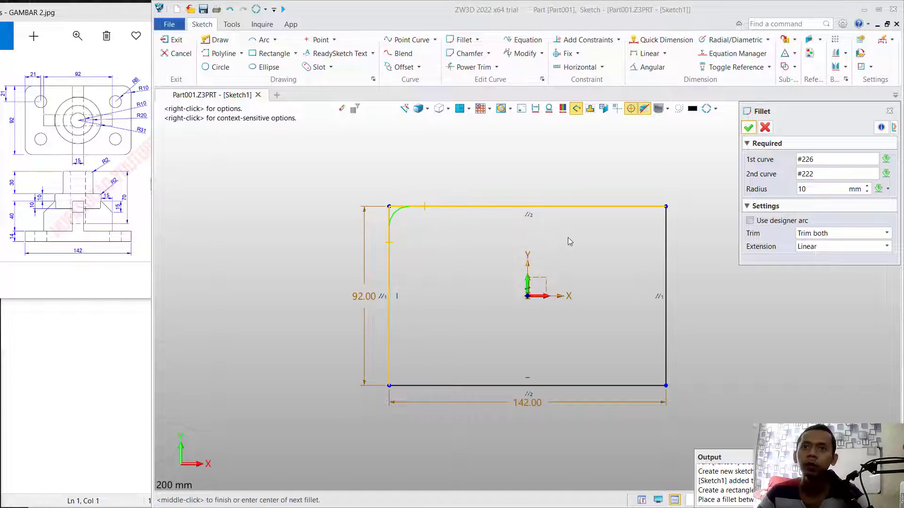
left_click(667, 229)
left_click(651, 207)
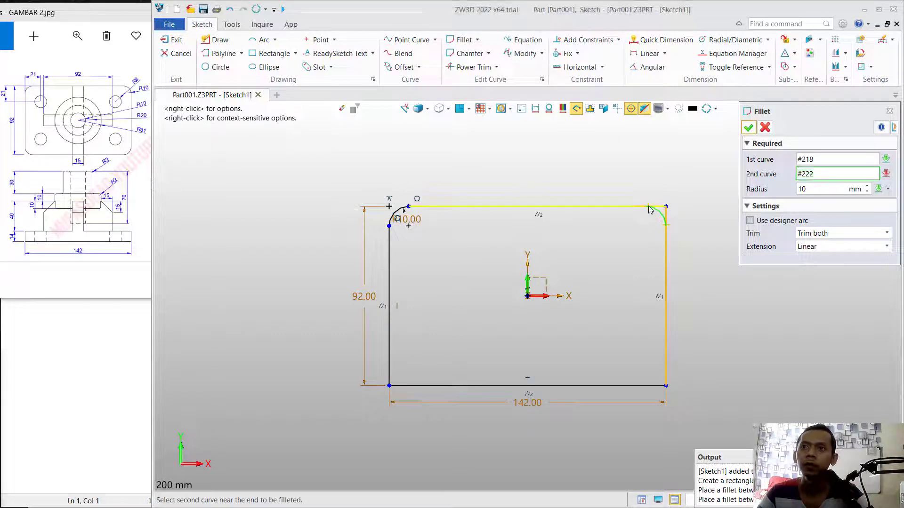
left_click(620, 387)
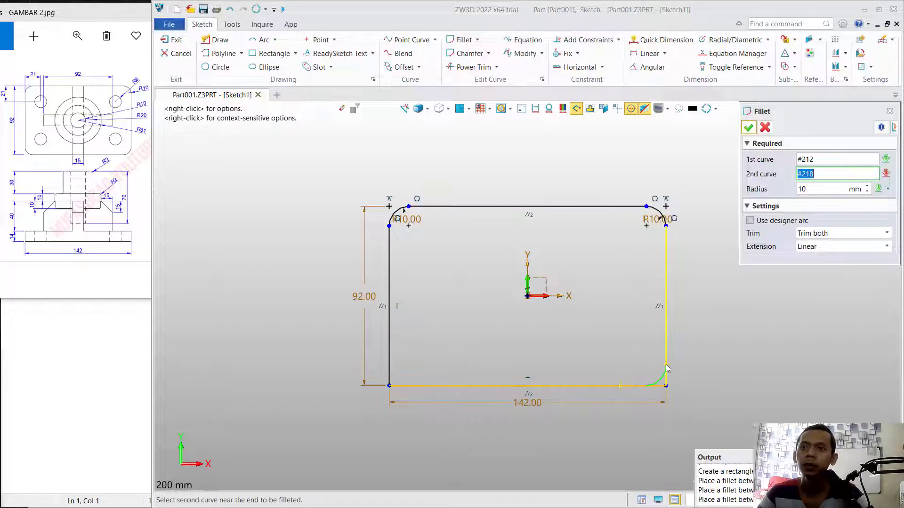
left_click(389, 350)
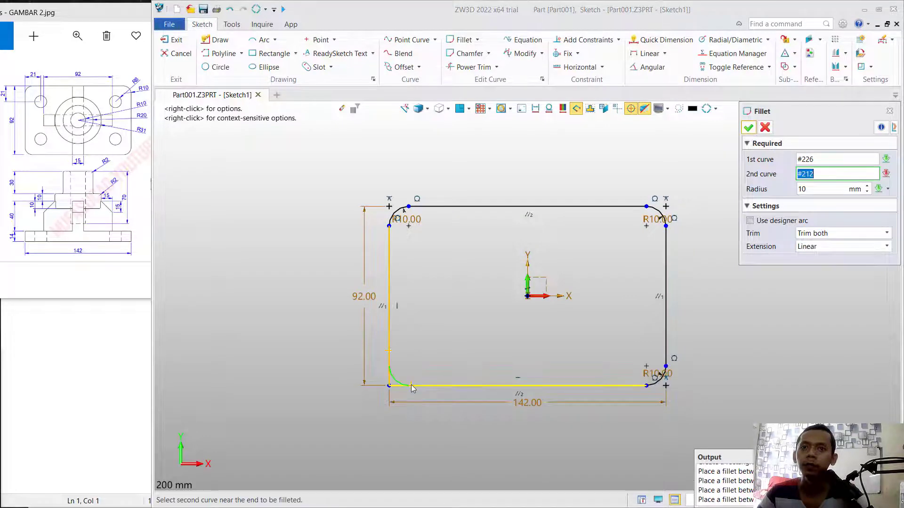
left_click(410, 385)
left_click(749, 127)
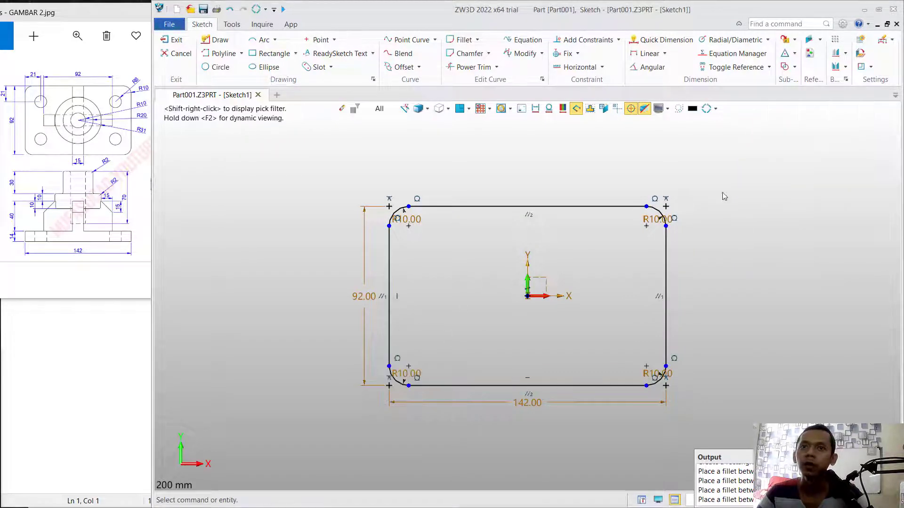
- Sketch four circles of 8 mm radius inside the rectangle, one near each corner and aligned with each other
left_click(216, 66)
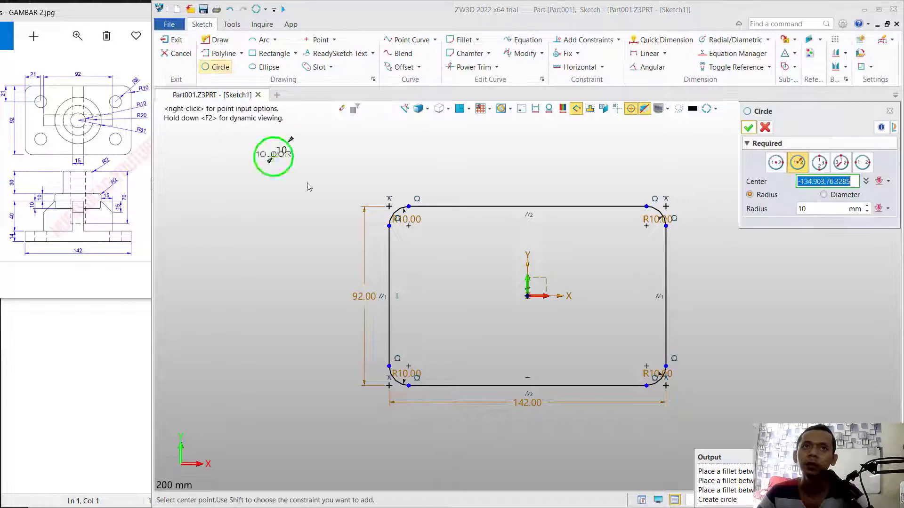
double_click(817, 206)
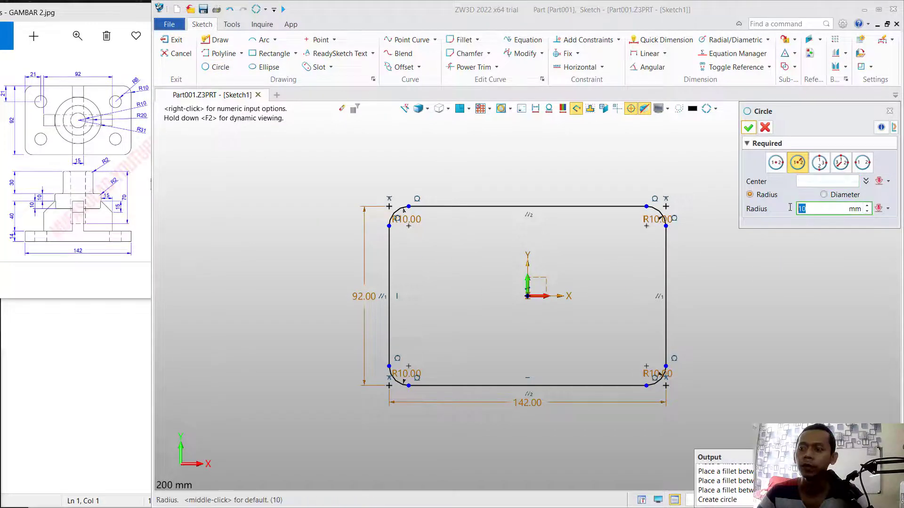
type("8")
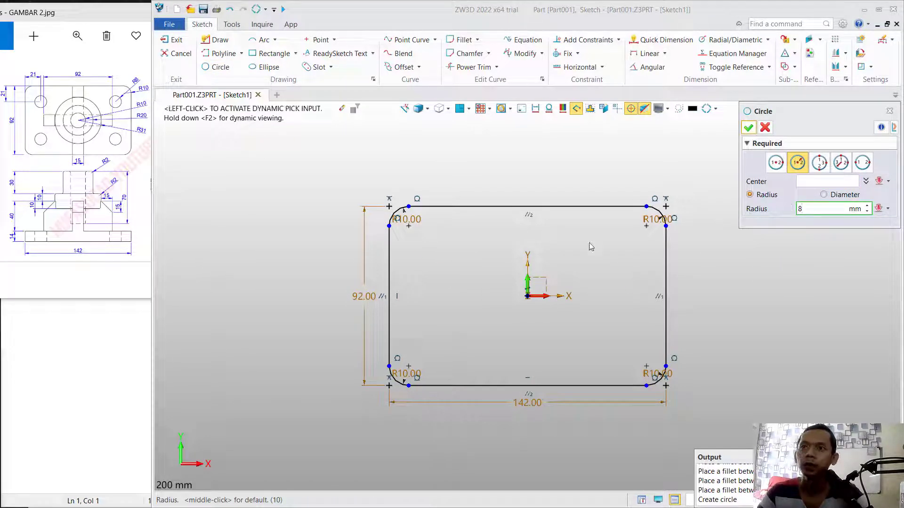
left_click(442, 249)
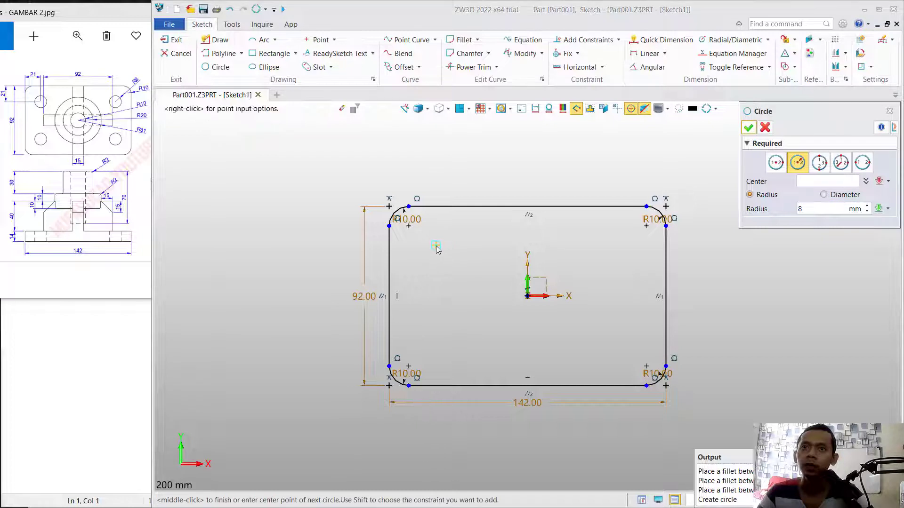
left_click(434, 246)
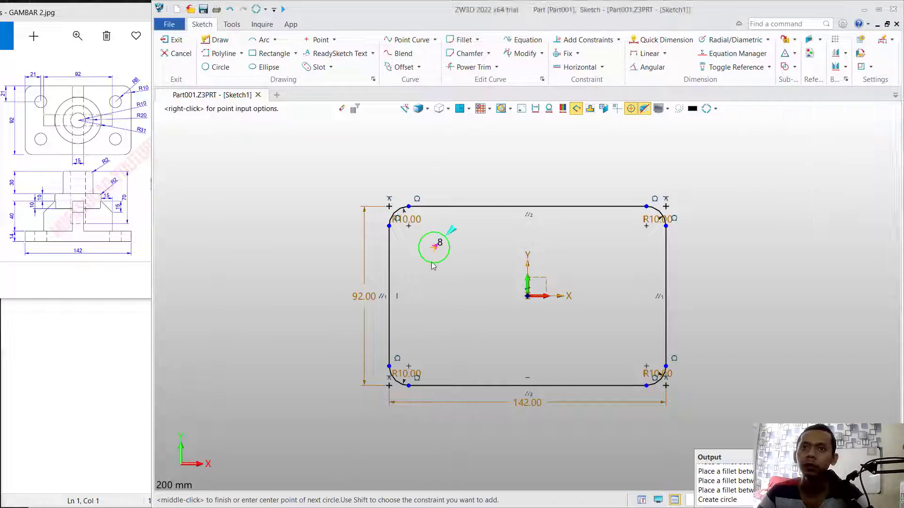
left_click(616, 246)
left_click(616, 342)
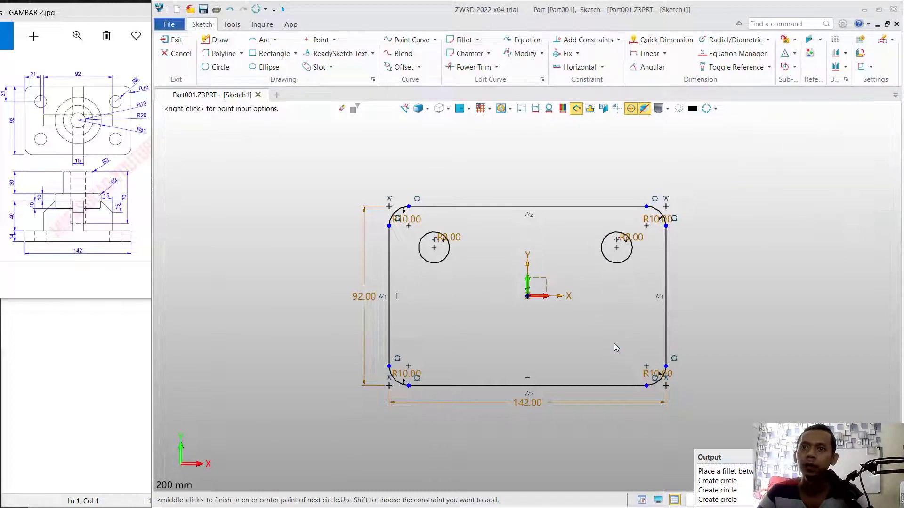
left_click(433, 343)
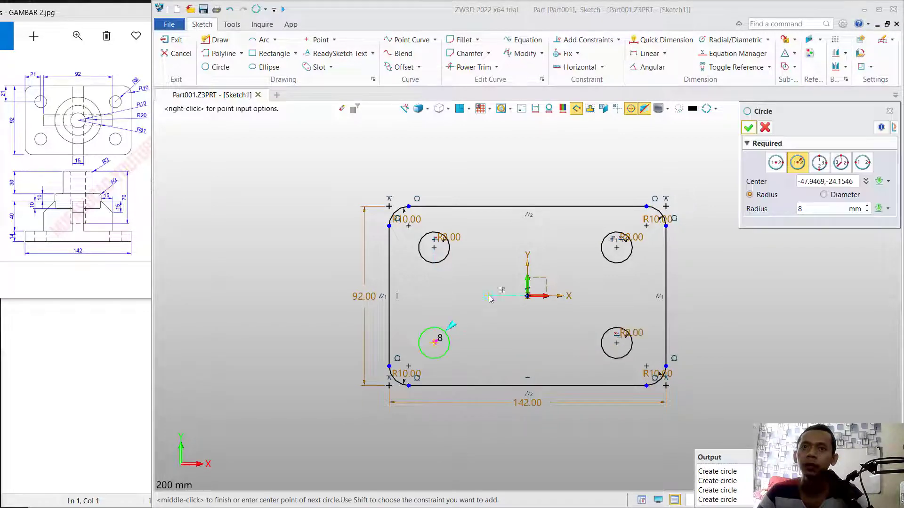
- Dimension the upper-left circle's center 21 mm below the rectangle's upper edge
left_click(663, 39)
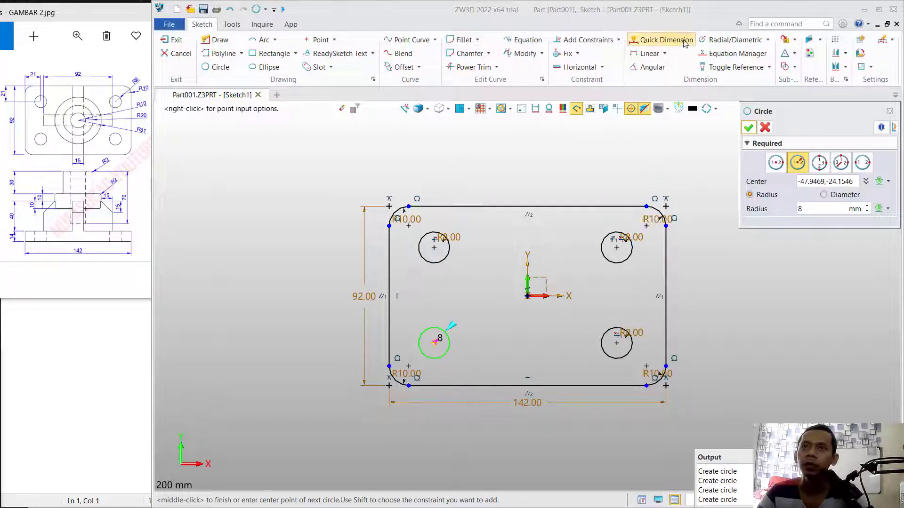
left_click(449, 242)
left_click(449, 206)
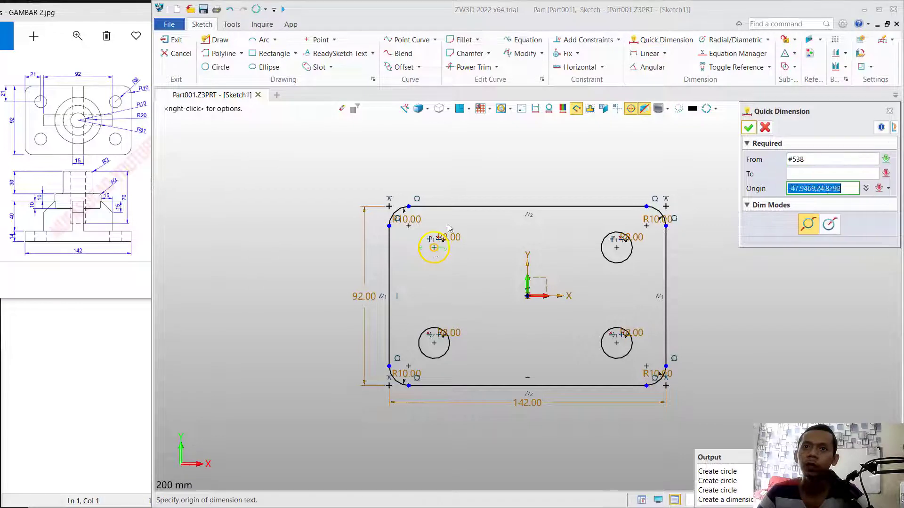
left_click(475, 228)
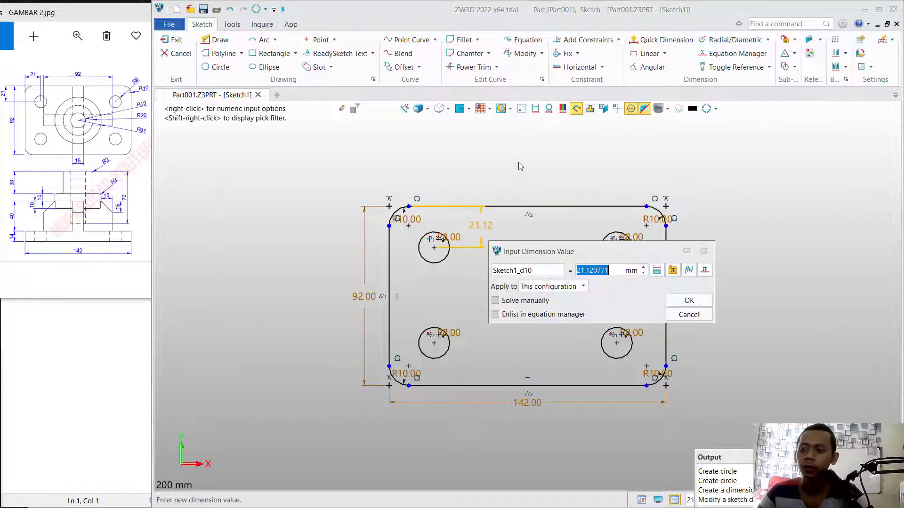
type("21")
key("Return")
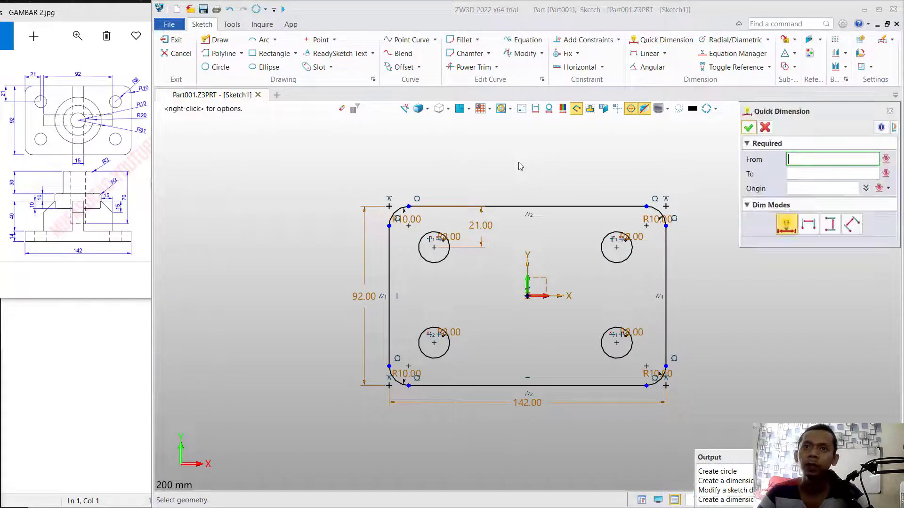
- Dimension the upper-left circle's center 21 mm from the rectangle's left edge
left_click(431, 244)
left_click(395, 264)
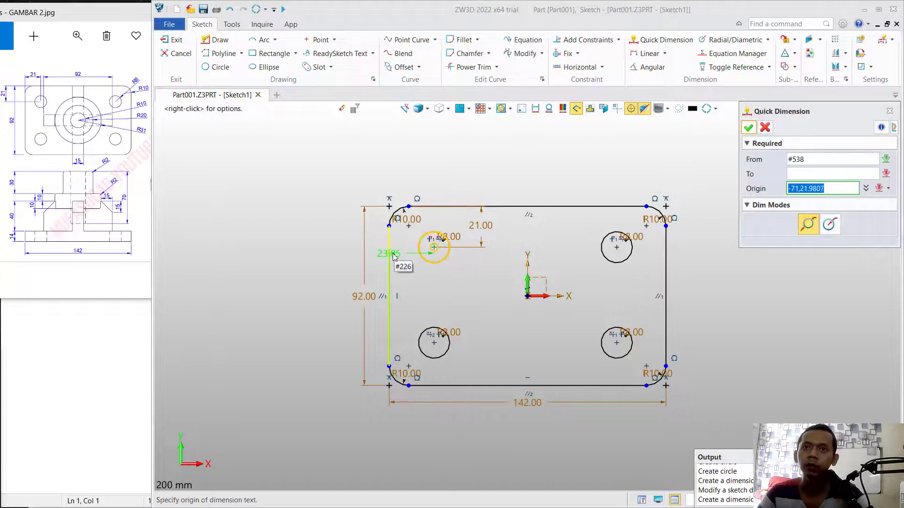
left_click(408, 281)
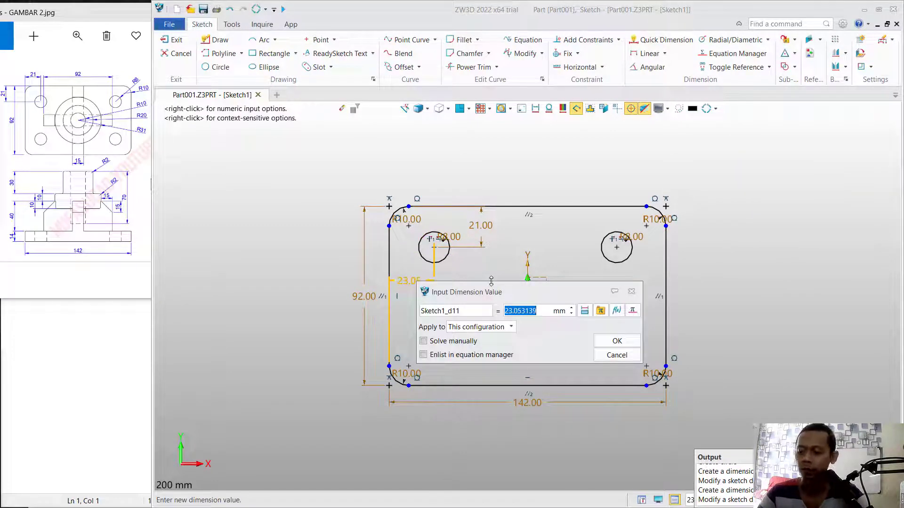
type("21")
key("Return")
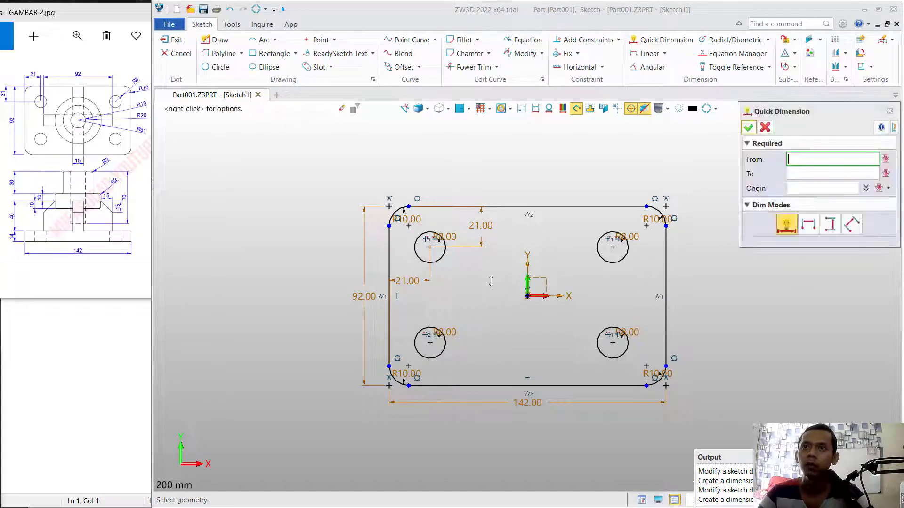
- Dimension the lower-left circle's center 21 mm above the rectangle's lower edge
left_click(446, 340)
left_click(450, 386)
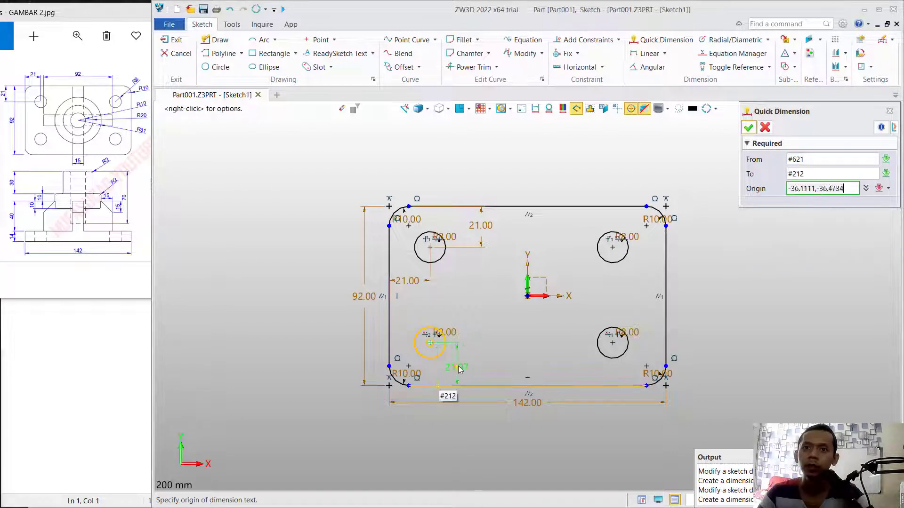
left_click(461, 367)
type("21")
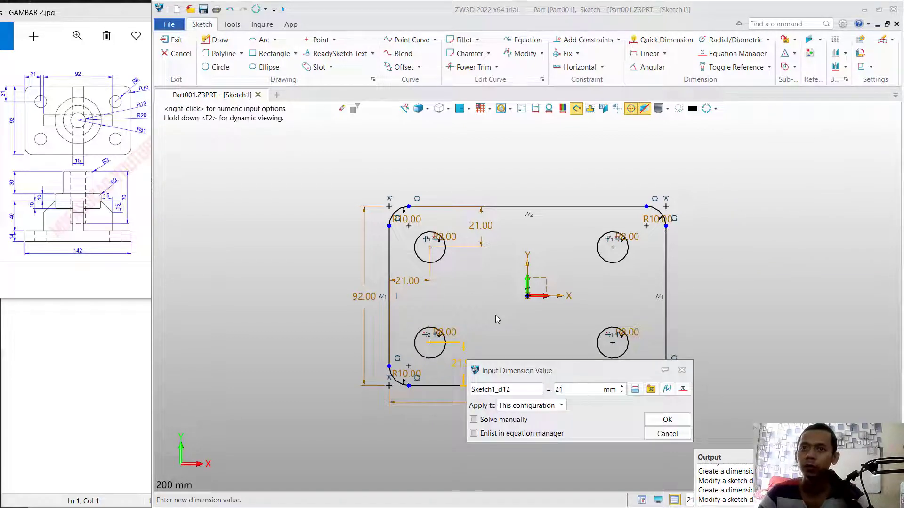
key("Return")
- Dimension the upper-right circle's center 21 mm from the rectangle's right edge and finish the sketch
left_click(613, 248)
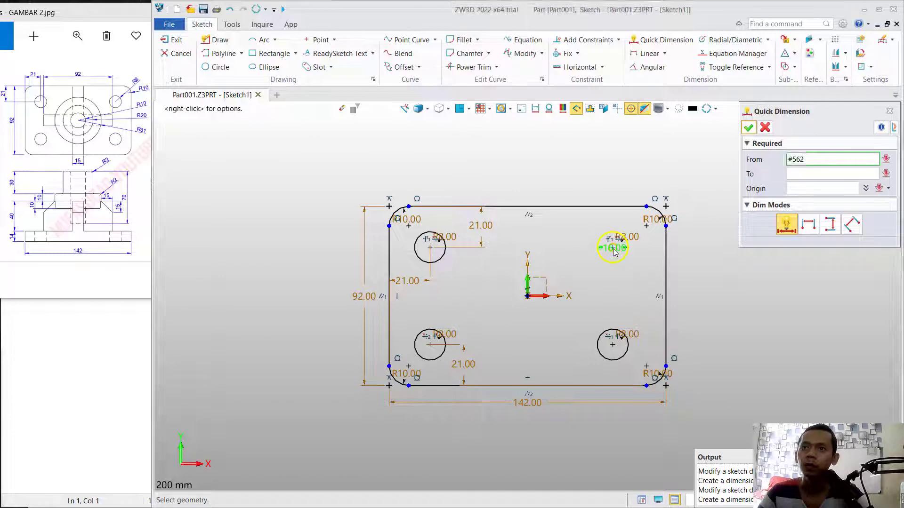
left_click(665, 257)
left_click(645, 274)
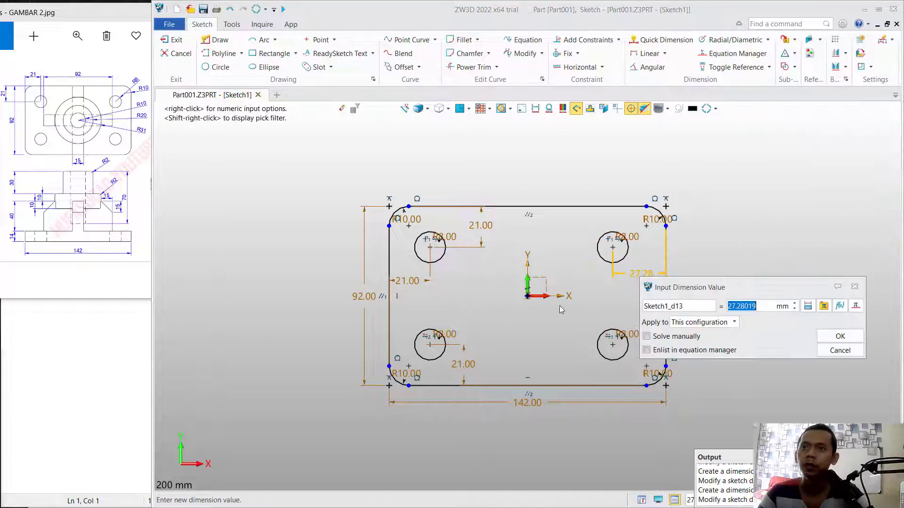
type("21")
key("Return")
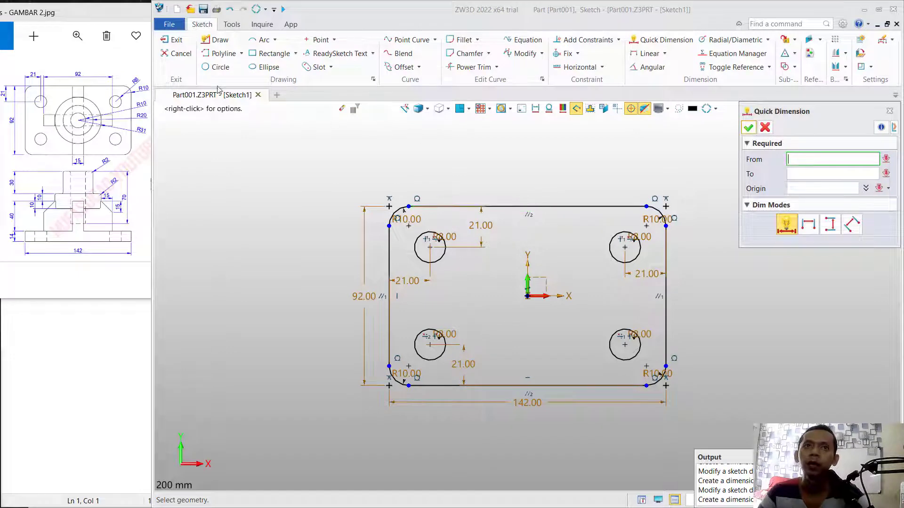
left_click(175, 39)
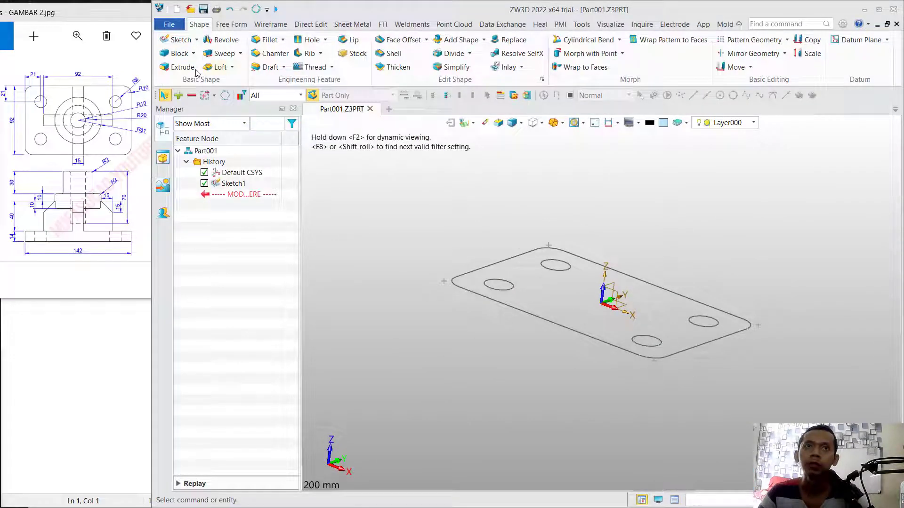
- Extrude the base plate sketch 14 mm upward to one side as a new base body
left_click(181, 67)
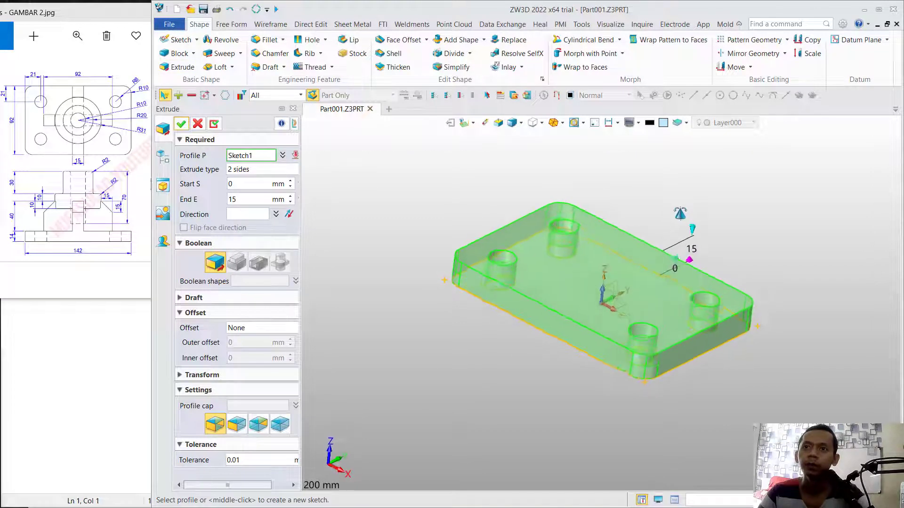
middle_click_drag(679, 213, 677, 244)
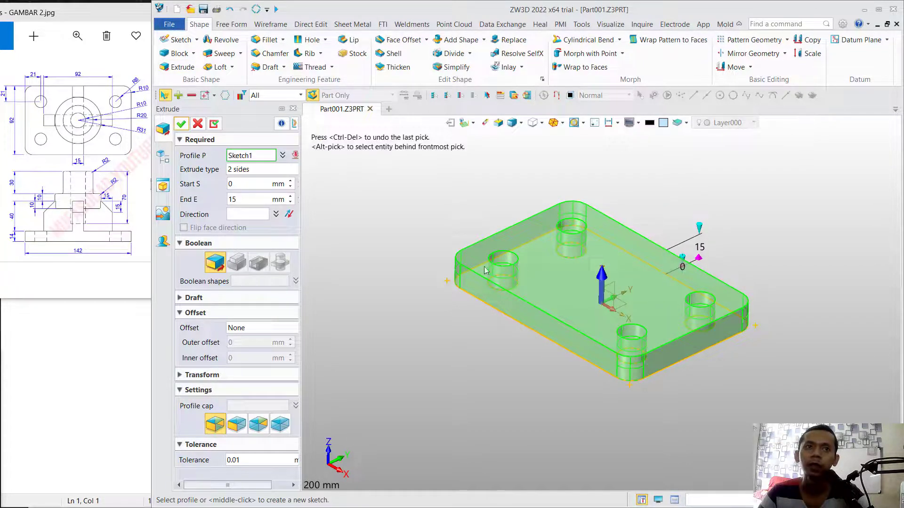
left_click(261, 169)
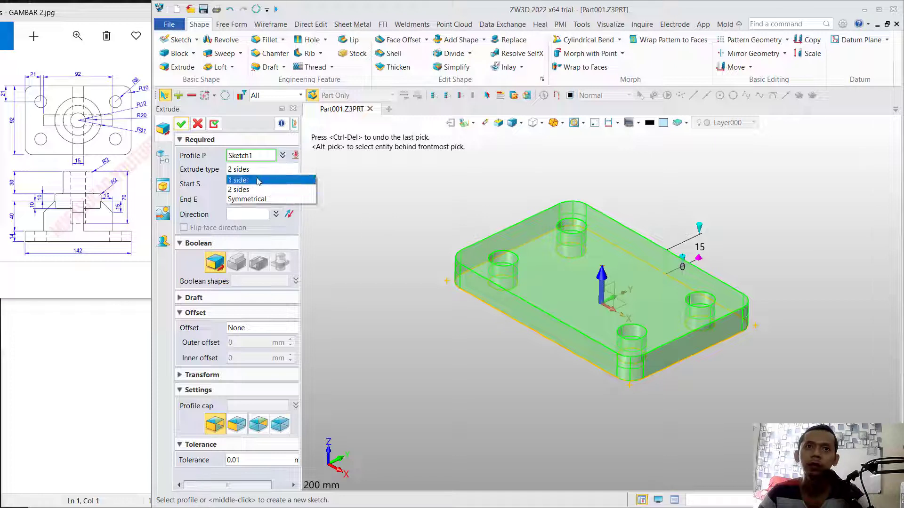
left_click(259, 179)
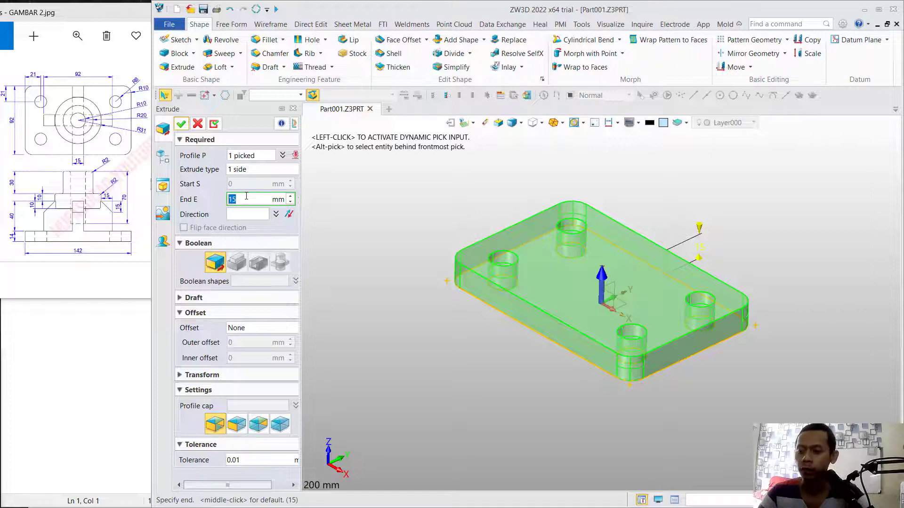
type("14")
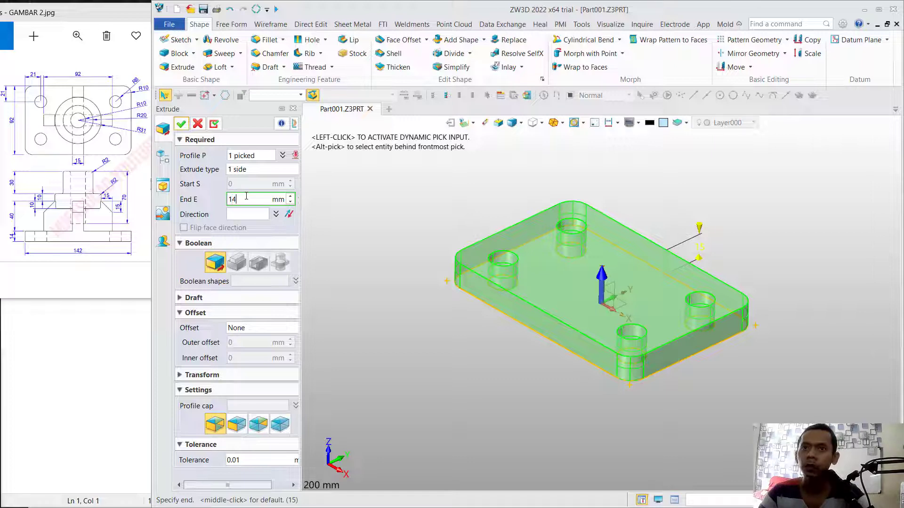
left_click(181, 124)
- Start a sketch on the plate's upper face and draw a 92 × 14 mm rectangle centered on the origin, spanning the plate's short direction
left_click(577, 273)
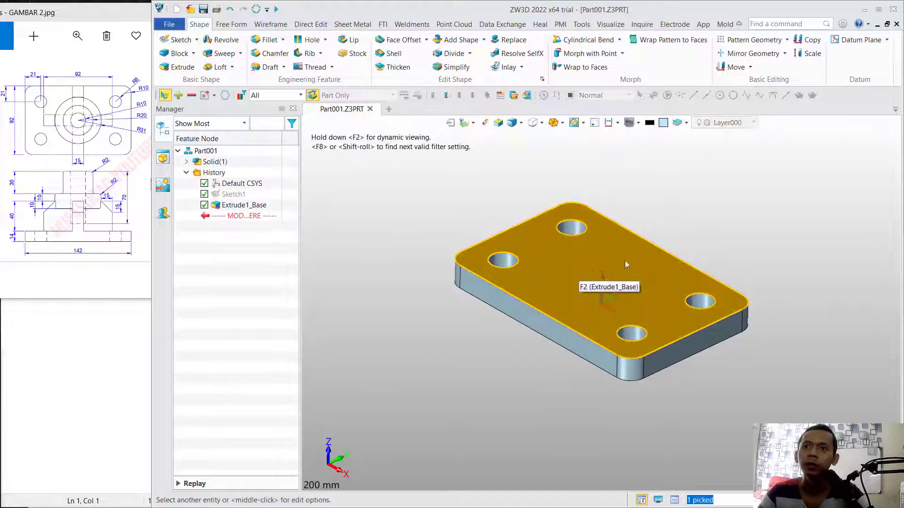
left_click(179, 40)
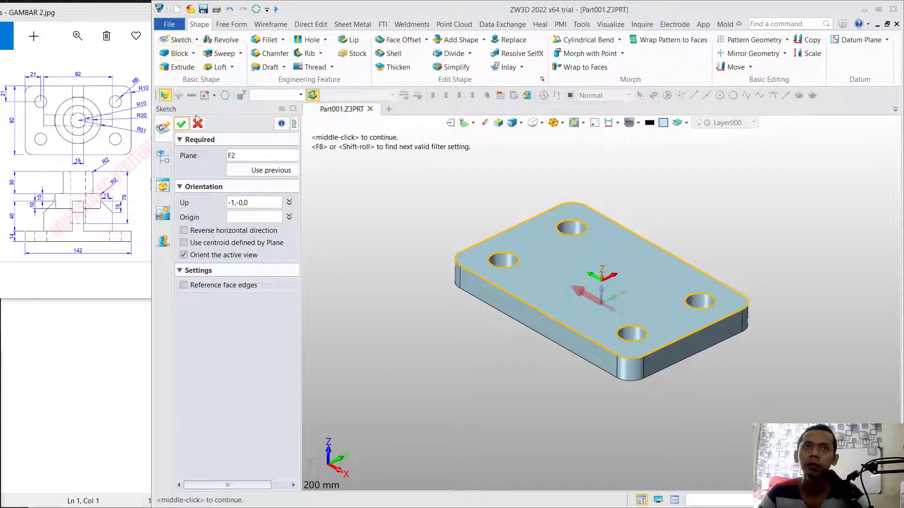
left_click(182, 124)
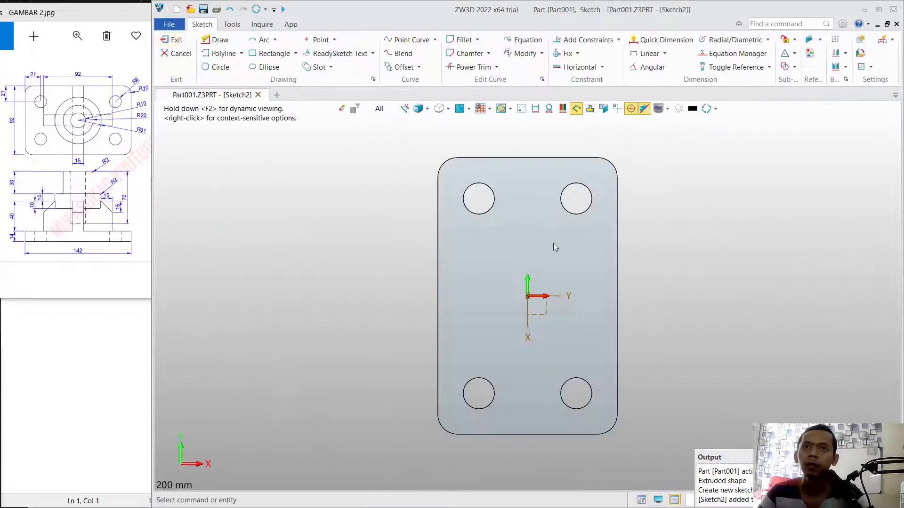
left_click(272, 53)
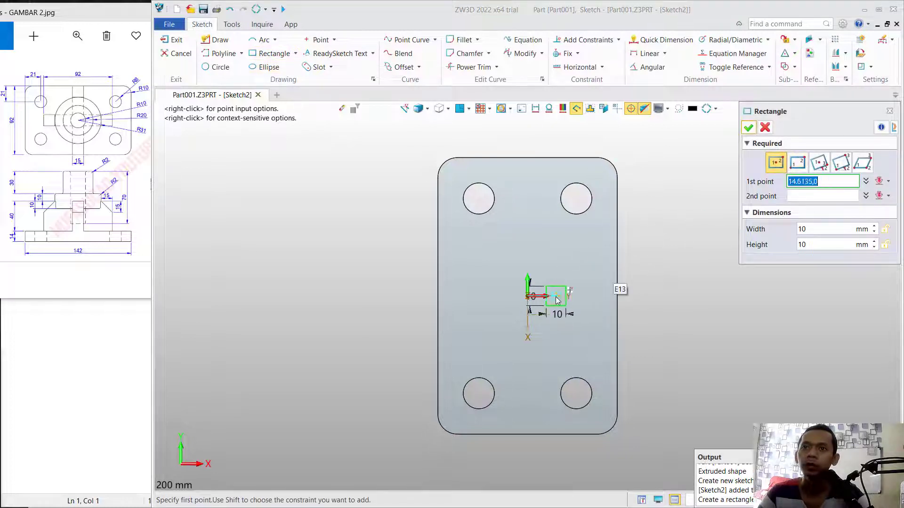
left_click(528, 295)
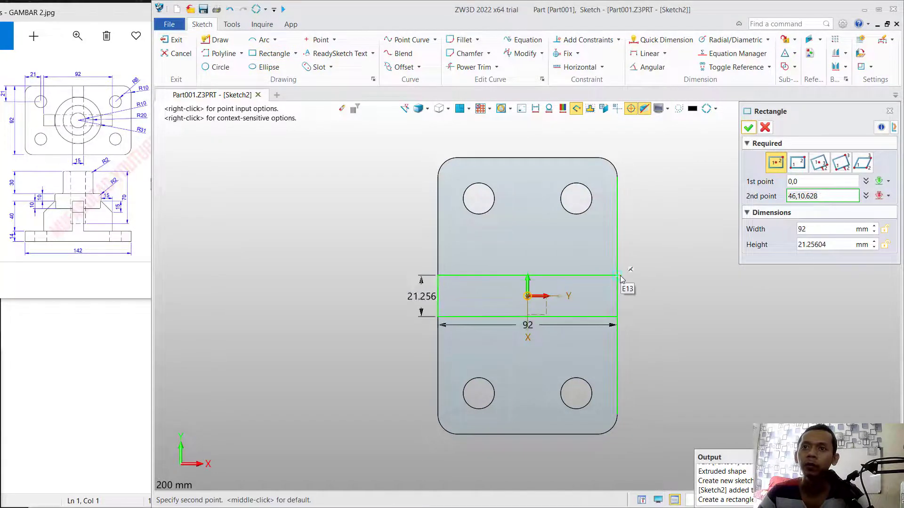
left_click(620, 280)
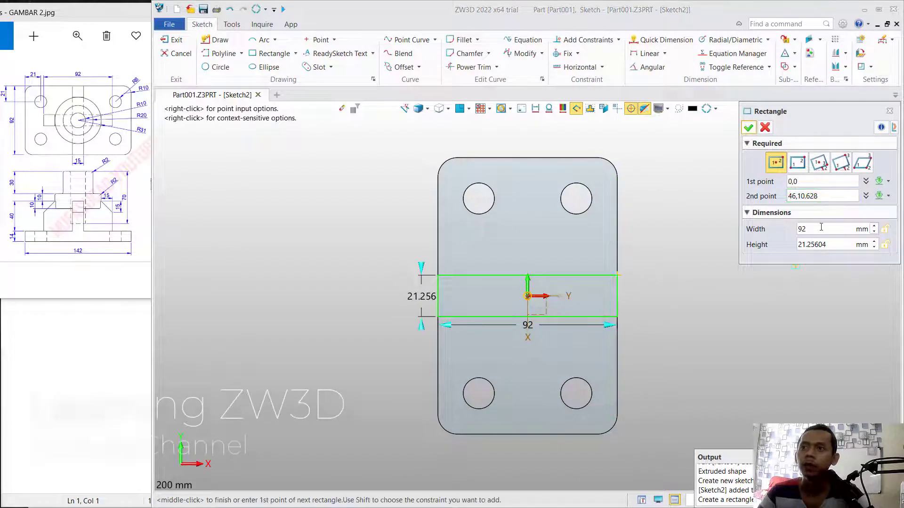
left_click(840, 248)
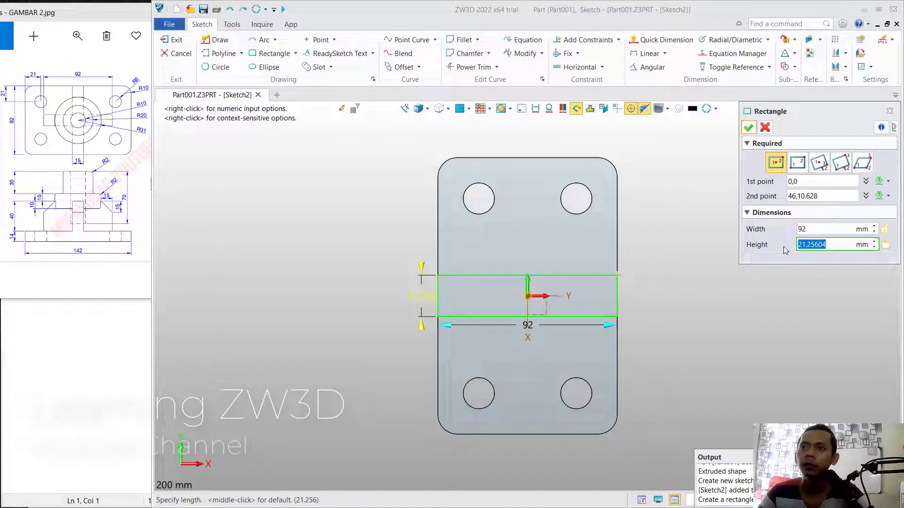
type("14")
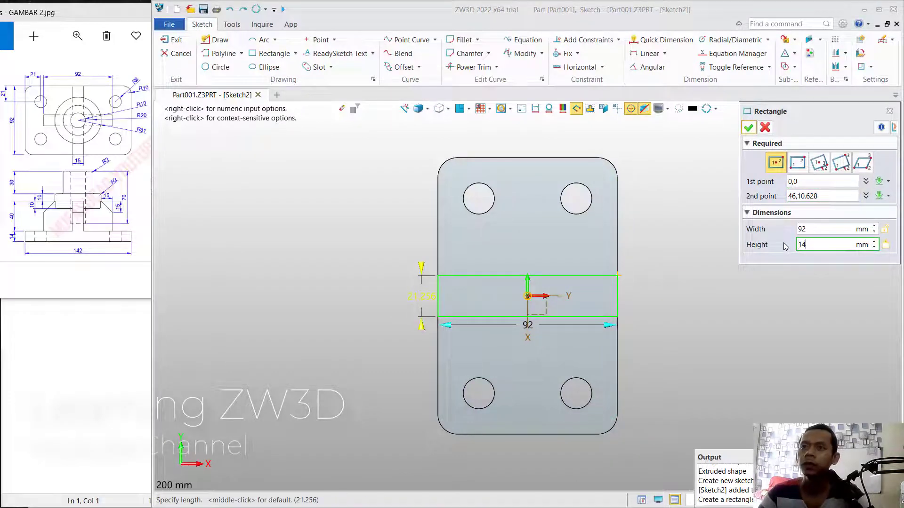
key("Return")
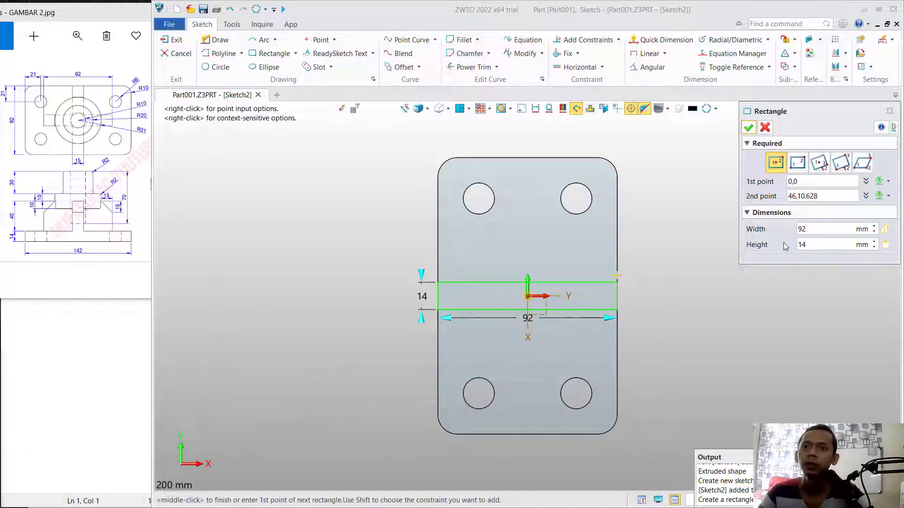
- Add a second rectangle centered on the origin, 14 mm wide and 92 mm high, crossing the first one
left_click(528, 296)
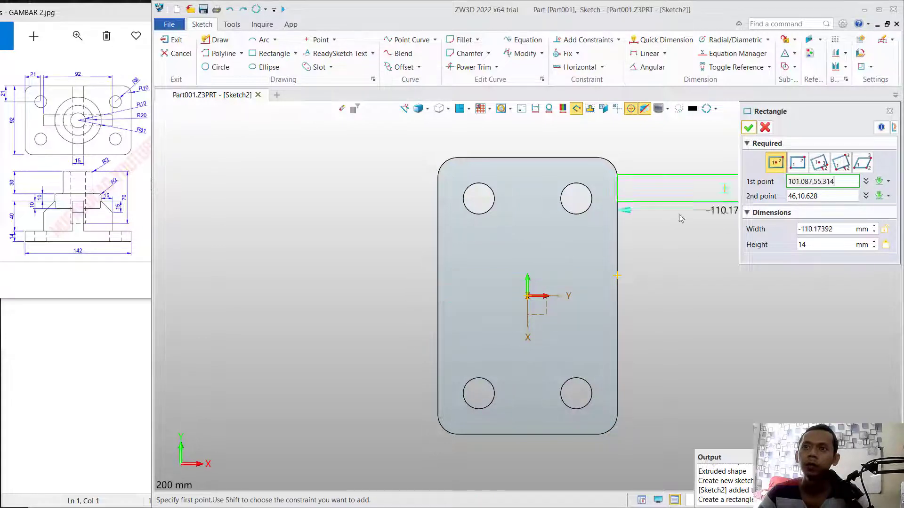
left_click(528, 296)
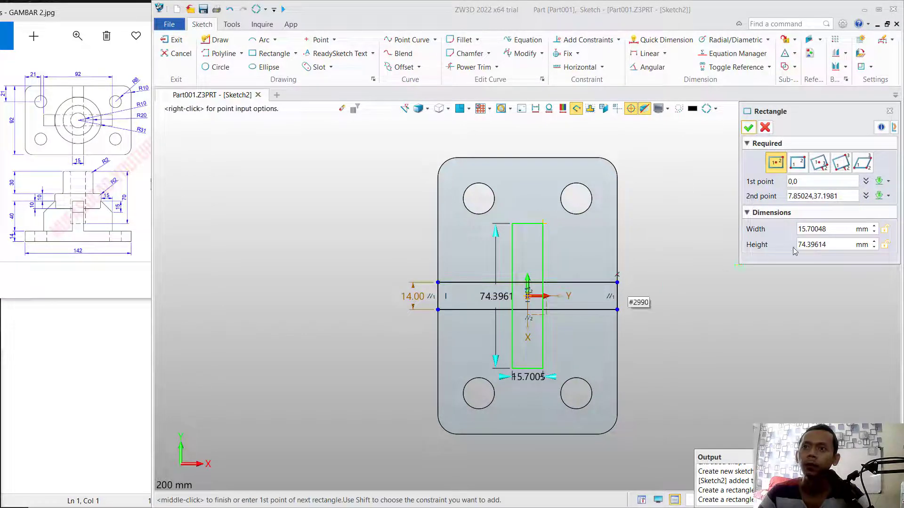
left_click_drag(827, 229, 786, 232)
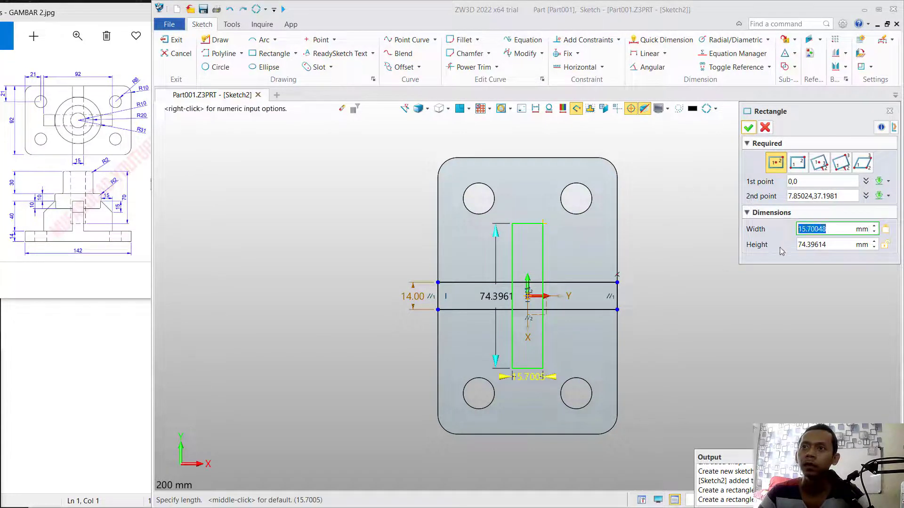
type("14")
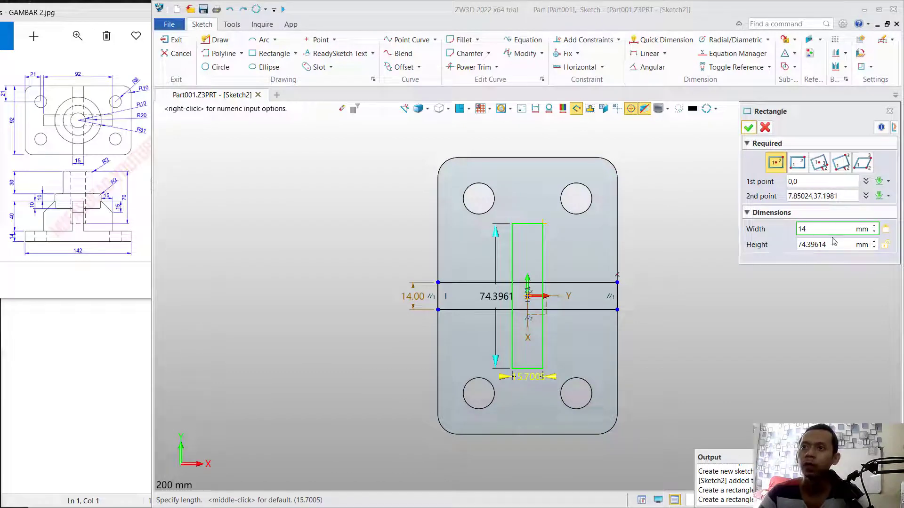
key("Tab")
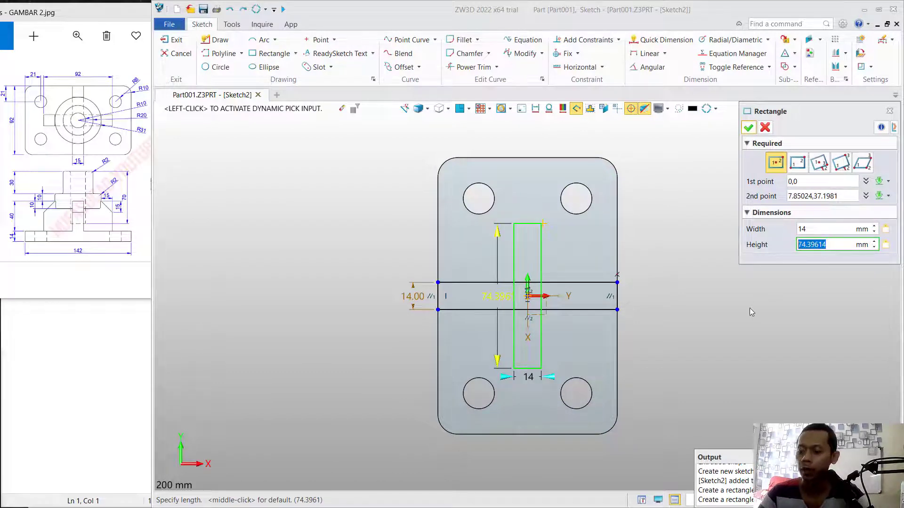
type("92")
key("Return")
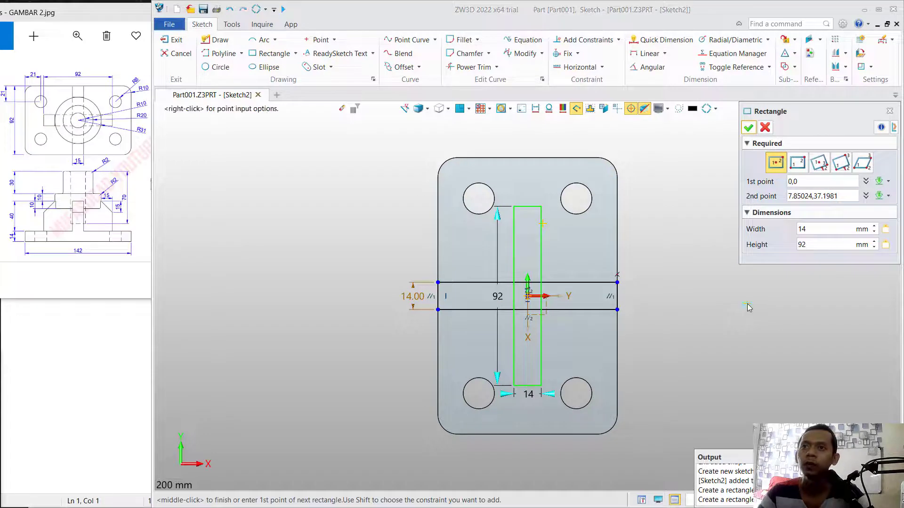
left_click(748, 128)
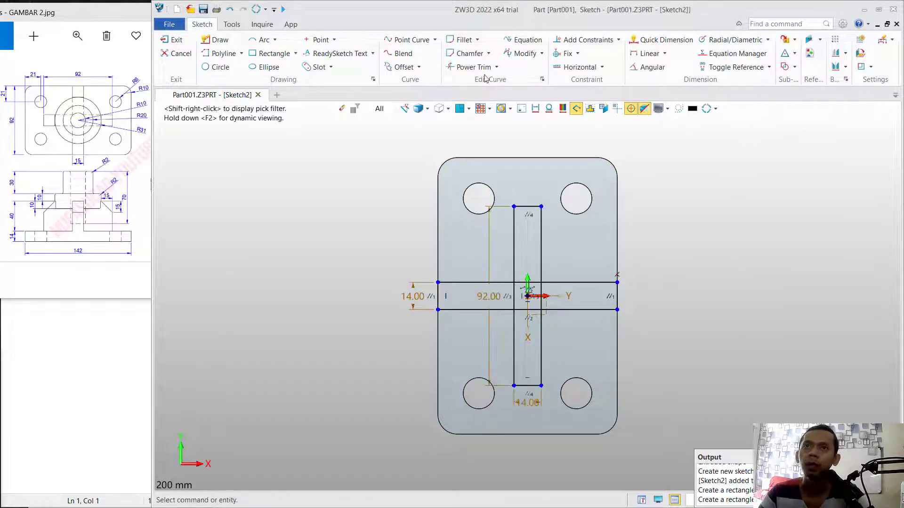
- Trim away the inner segments where the two rectangles overlap to leave a cross outline, and finish the sketch
left_click(470, 66)
mouse_move(529, 324)
left_mouse_down()
mouse_move(546, 297)
mouse_move(528, 278)
mouse_move(523, 292)
mouse_move(502, 297)
left_mouse_up()
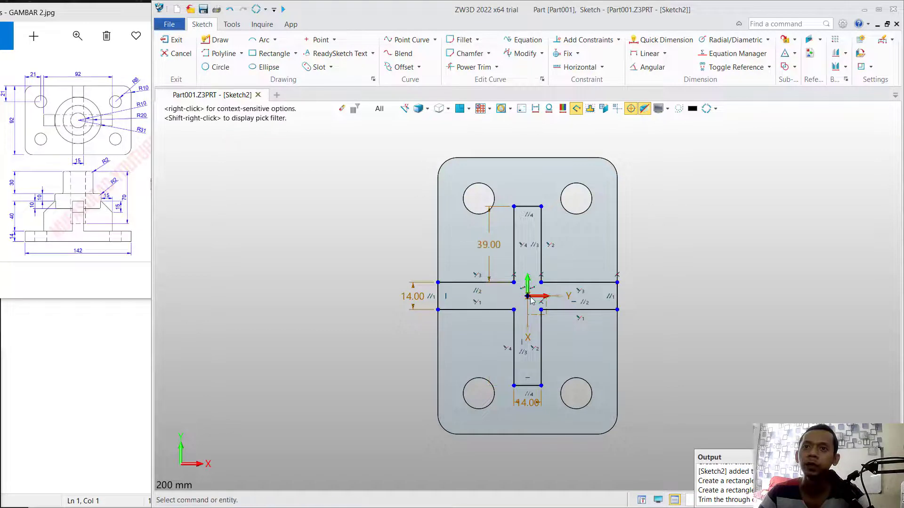
left_click(173, 40)
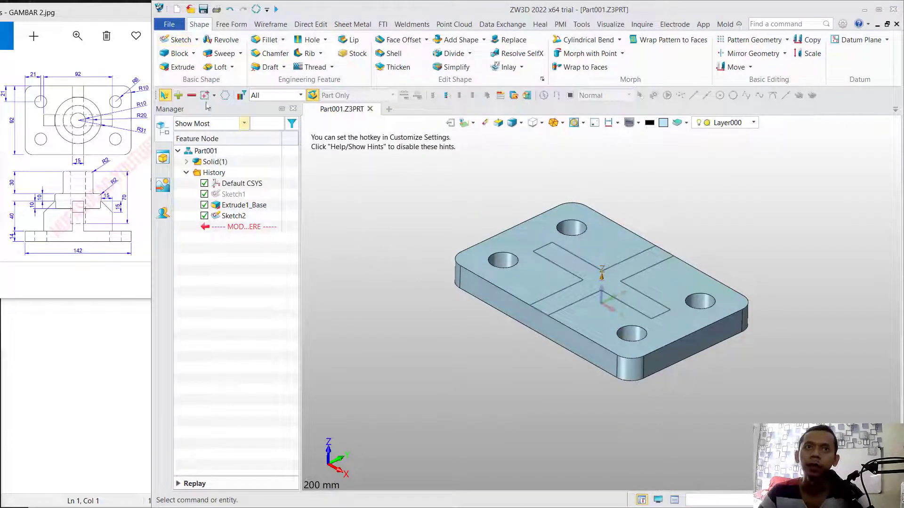
- Extrude the cross-shaped sketch 40 mm upward from the plate as a separate base body
left_click(177, 67)
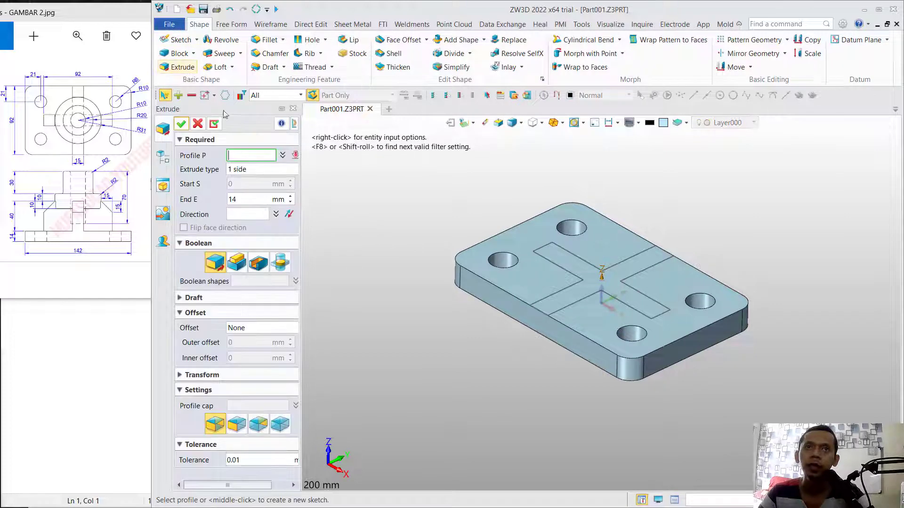
left_click(543, 248)
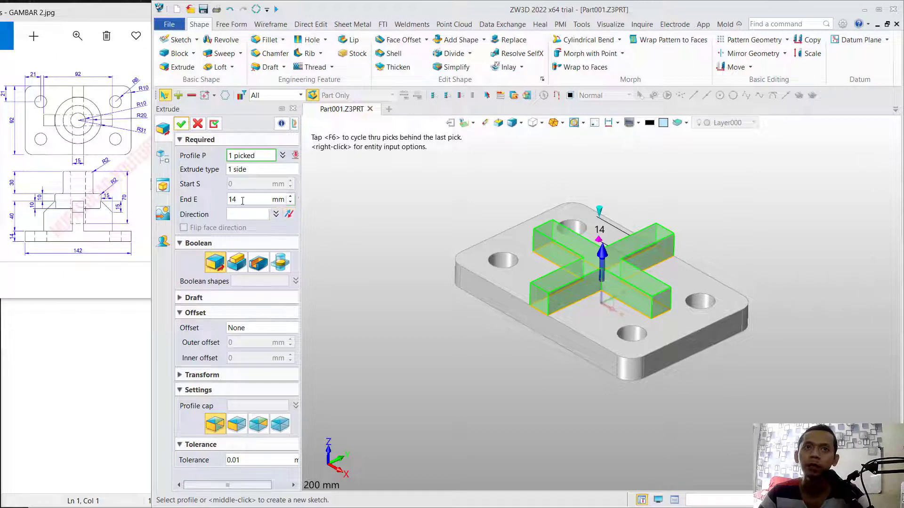
double_click(257, 199)
type("40")
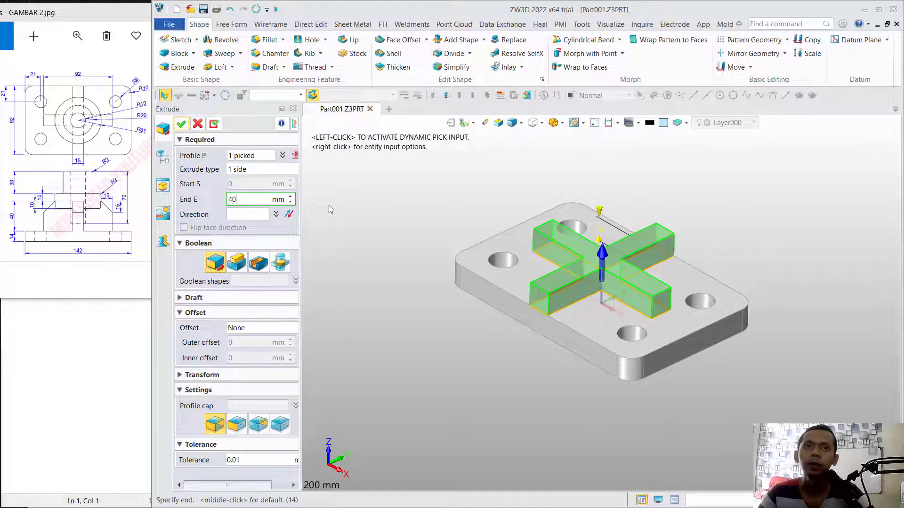
key("Return")
left_click(181, 123)
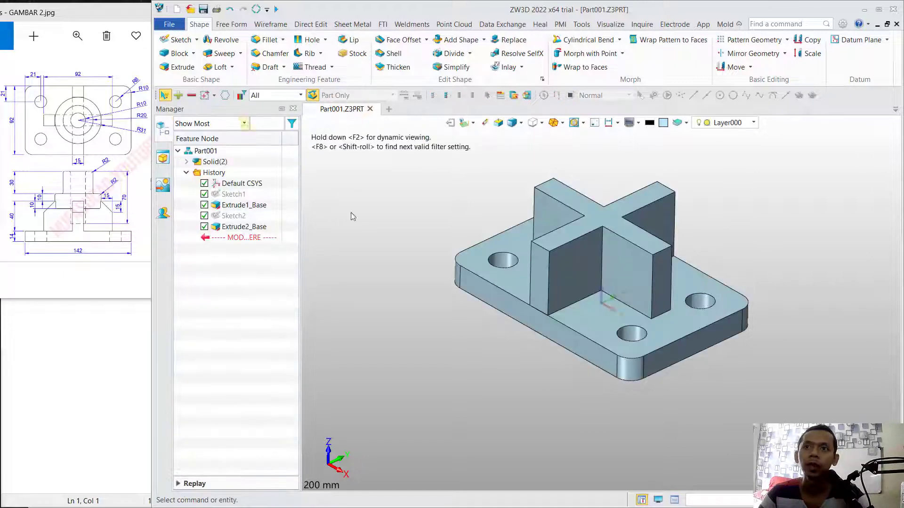
- Combine the cross-shaped body with the base plate using Add Shape, with the plate as the base
left_click(460, 39)
left_click(530, 321)
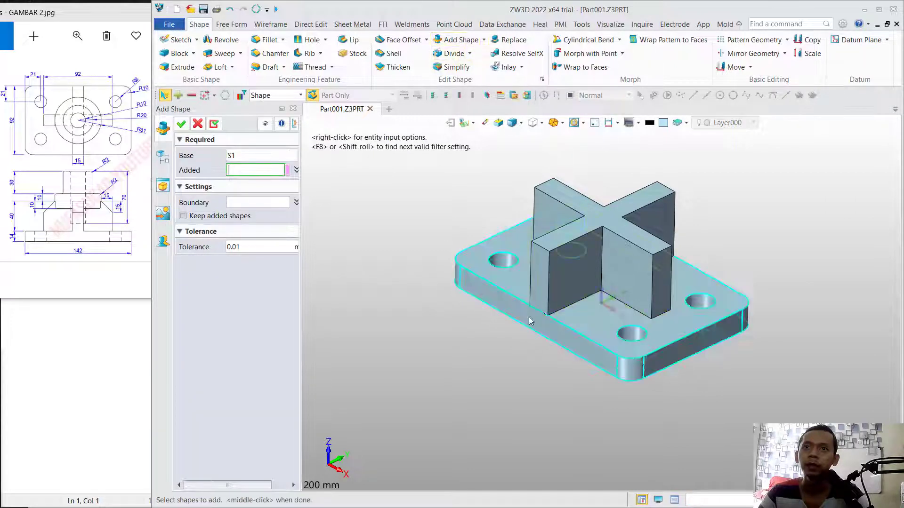
left_click(541, 264)
left_click(181, 124)
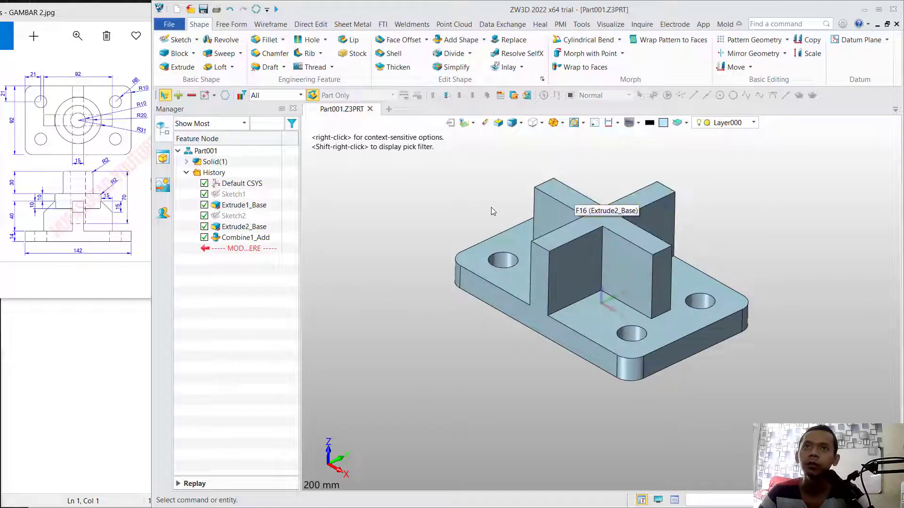
- Chamfer the four upper outer end edges of the cross-shaped rib with a 15 mm setback
left_click(269, 53)
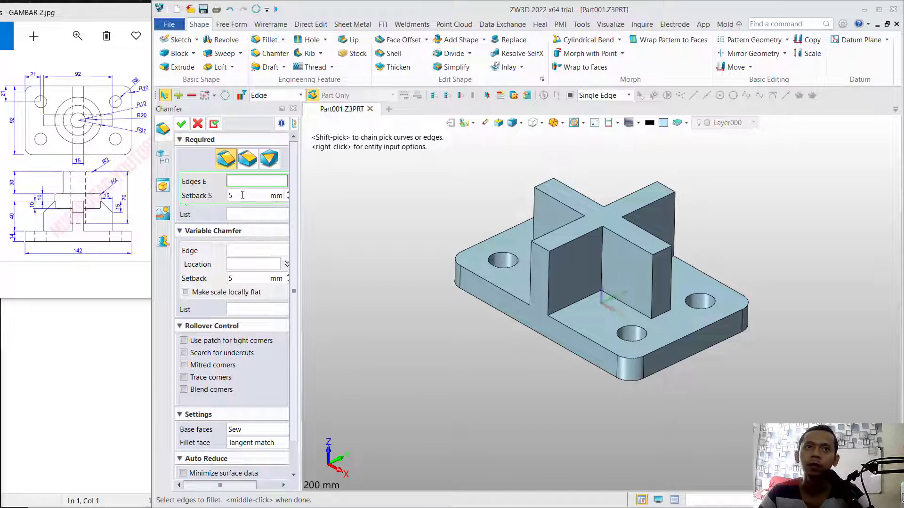
left_click(227, 195)
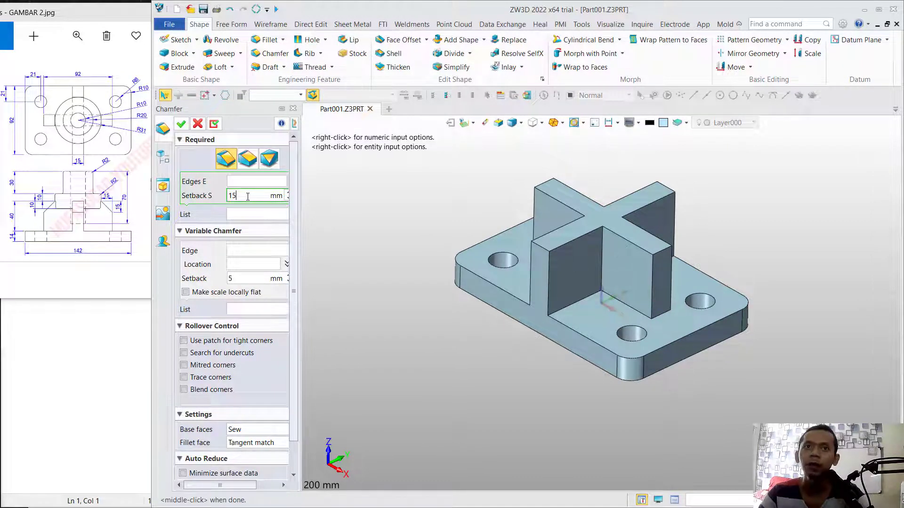
left_click(264, 180)
left_click(557, 181)
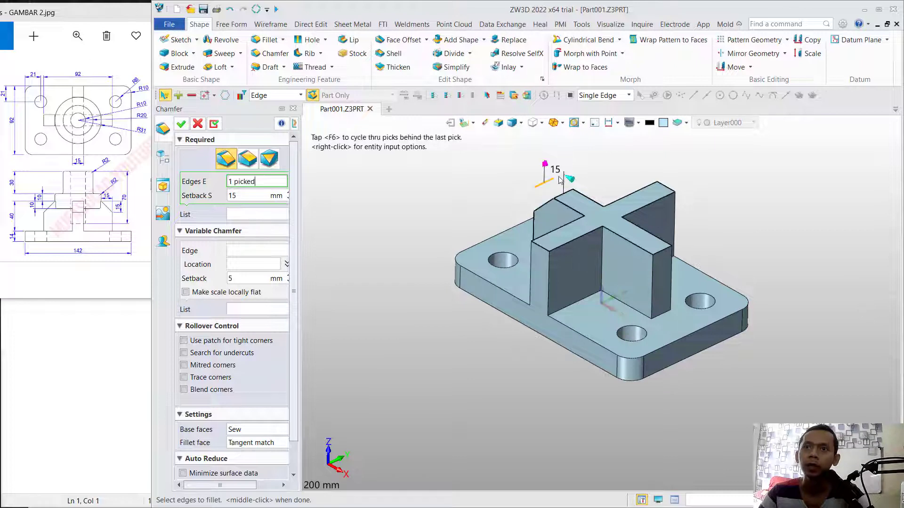
left_click(667, 187)
left_click(663, 252)
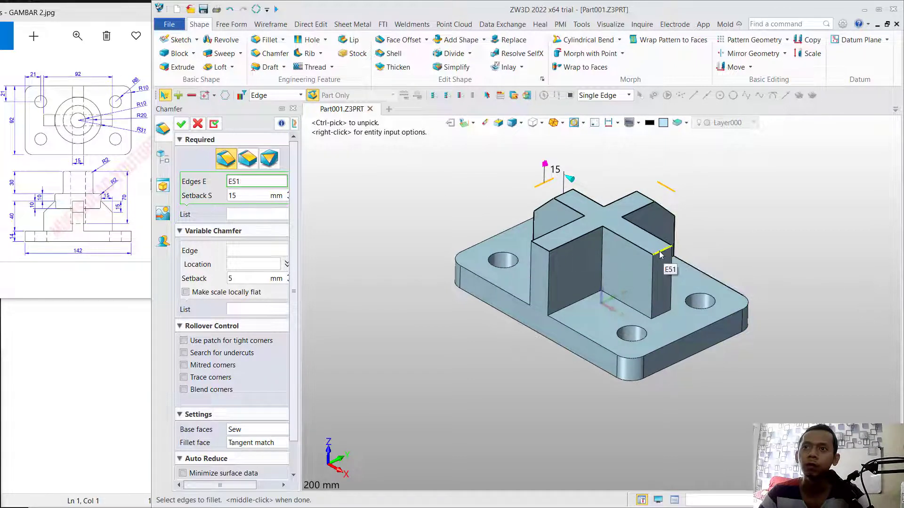
left_click(549, 260)
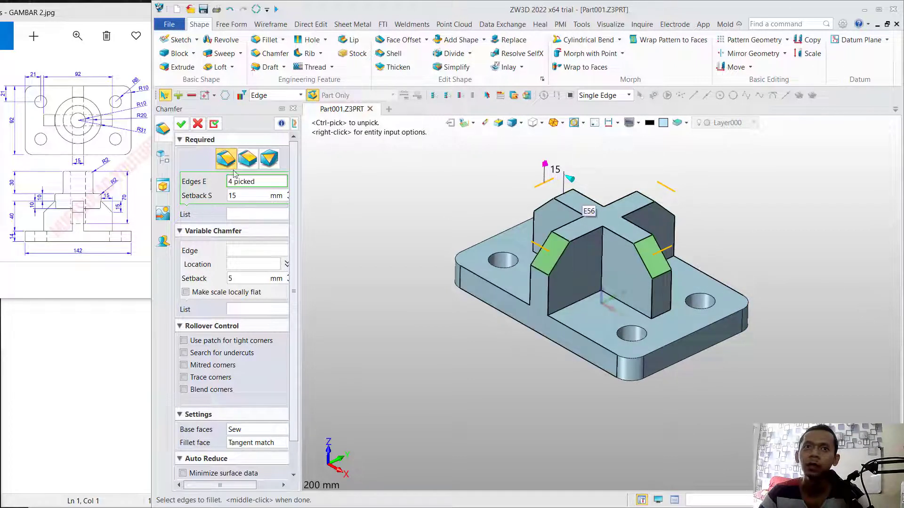
left_click(181, 125)
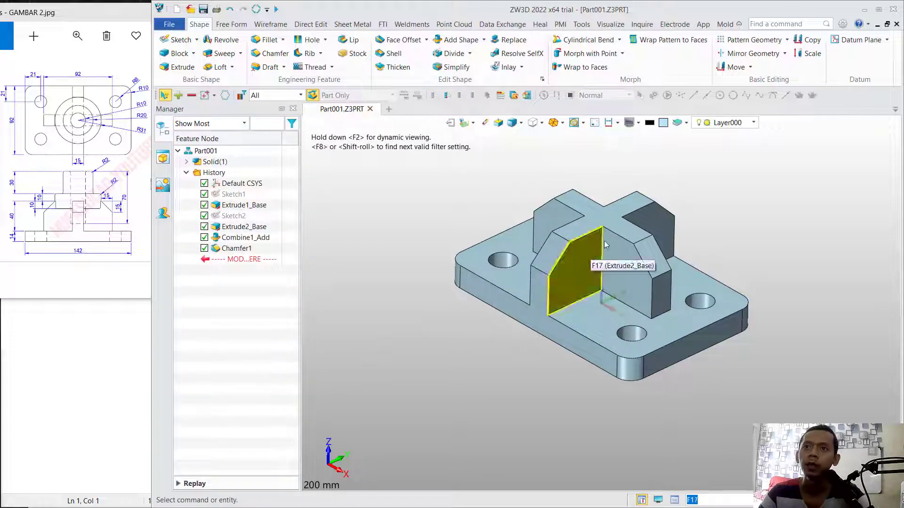
left_click(601, 224)
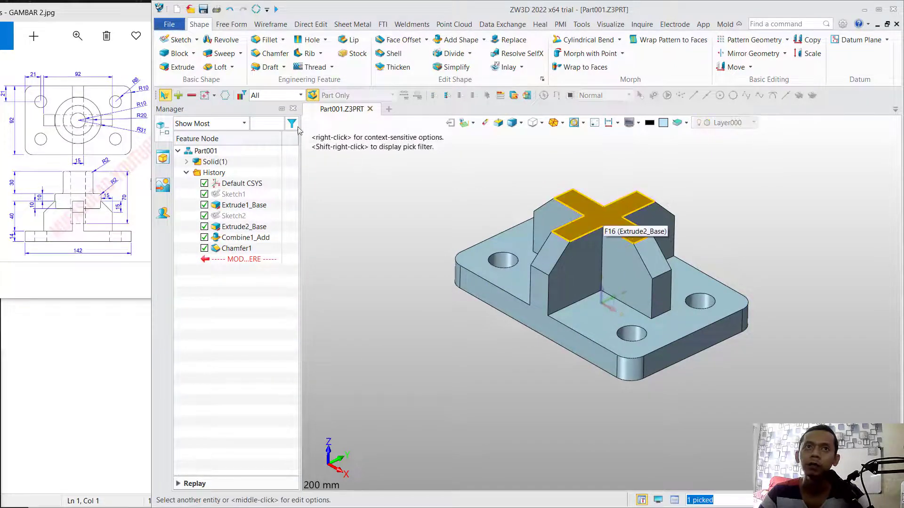
left_click(178, 39)
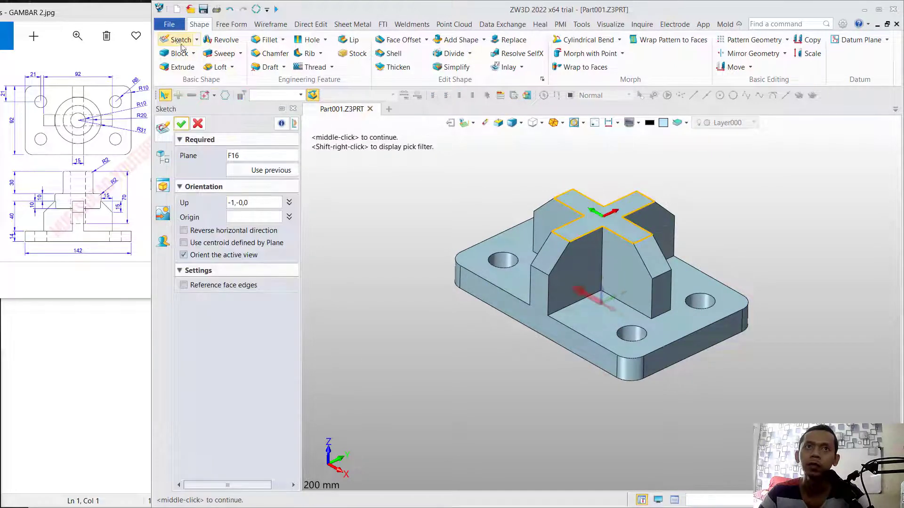
left_click(182, 124)
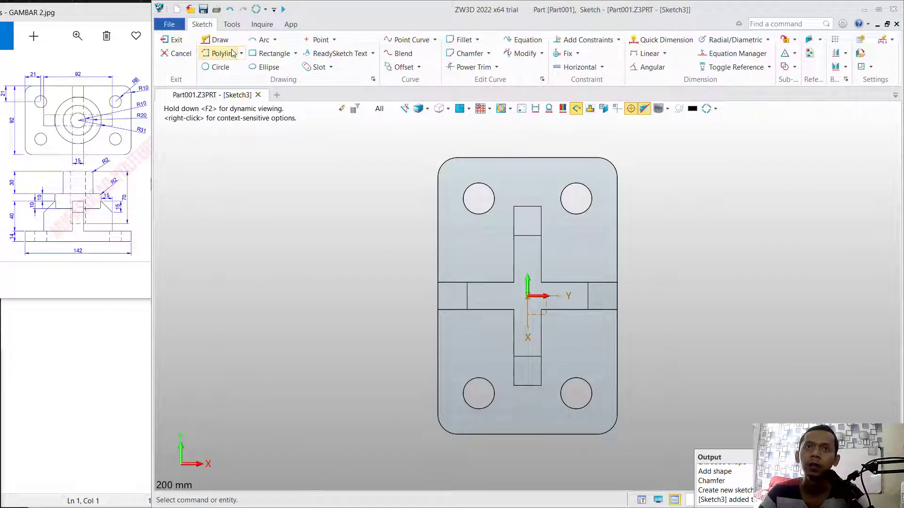
left_click(217, 67)
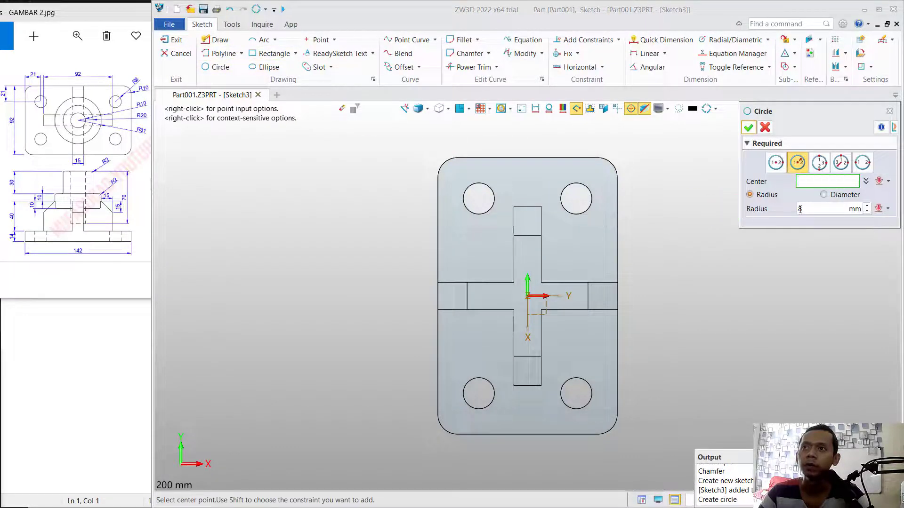
left_click(776, 164)
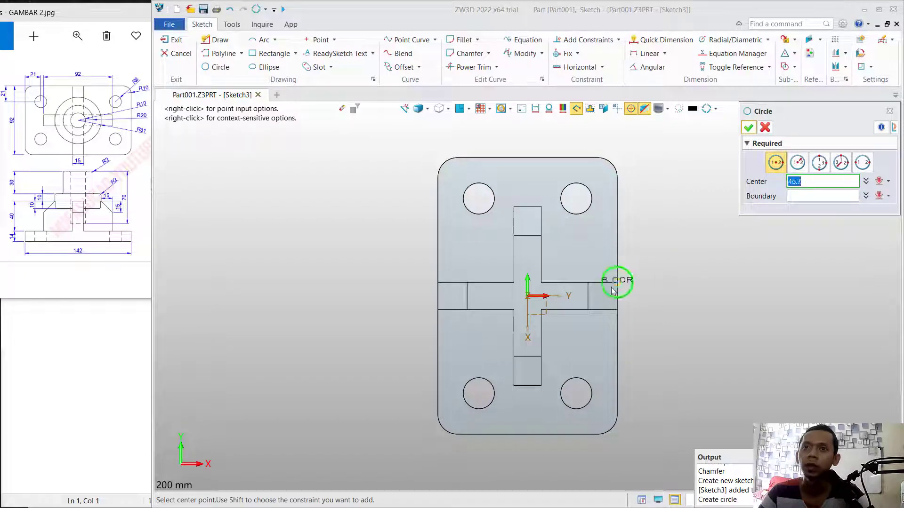
left_click(528, 296)
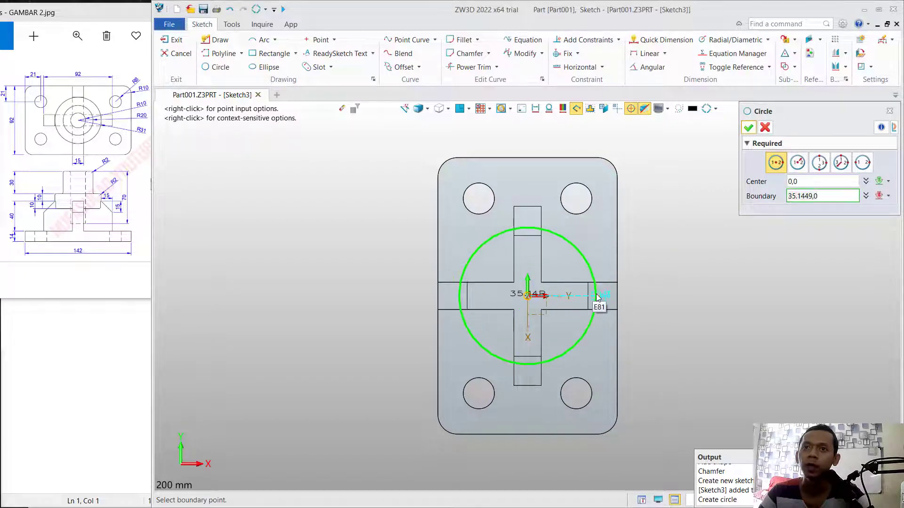
left_click(596, 301)
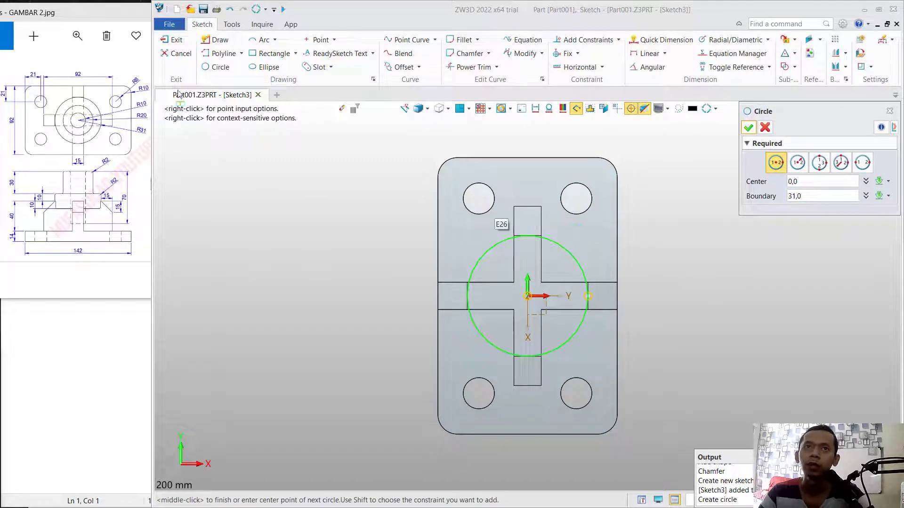
left_click(174, 40)
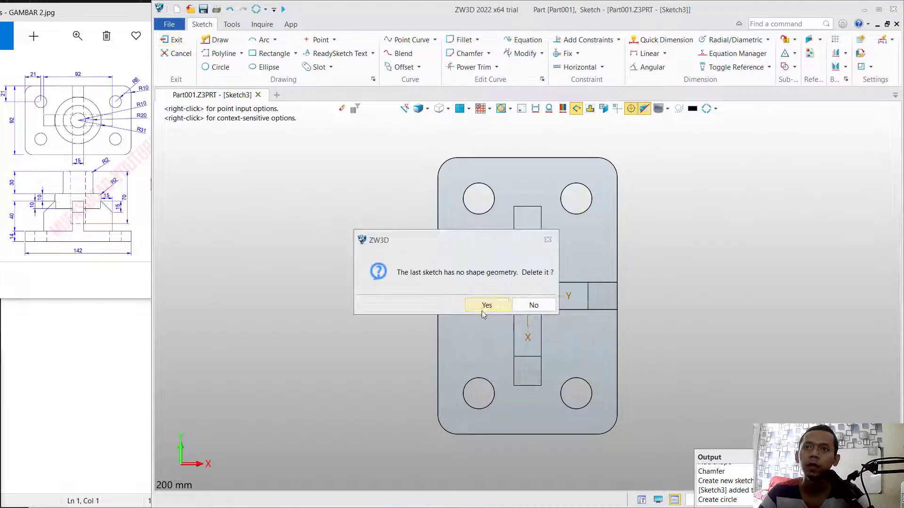
left_click(482, 309)
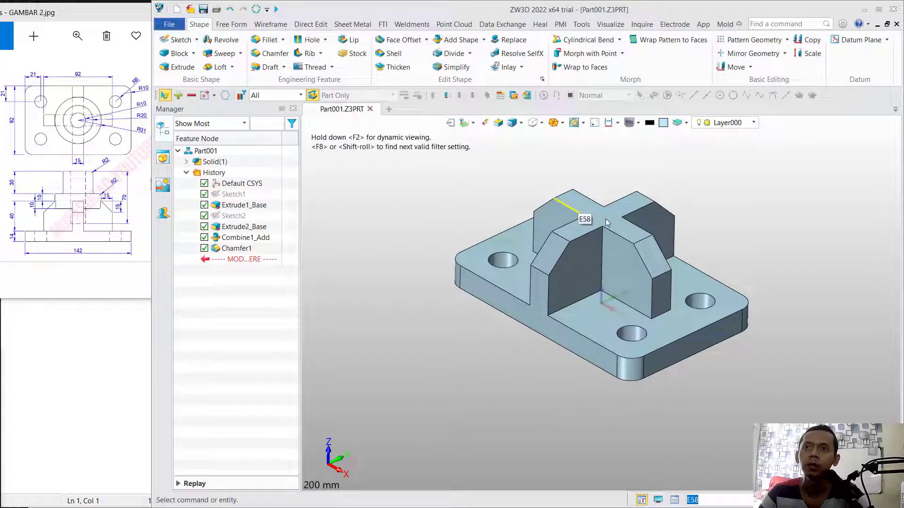
- Sketch a 31 mm radius circle centered on the origin on the cross's top face, reaching the chamfer edge, and finish the sketch
left_click(604, 219)
left_click(178, 39)
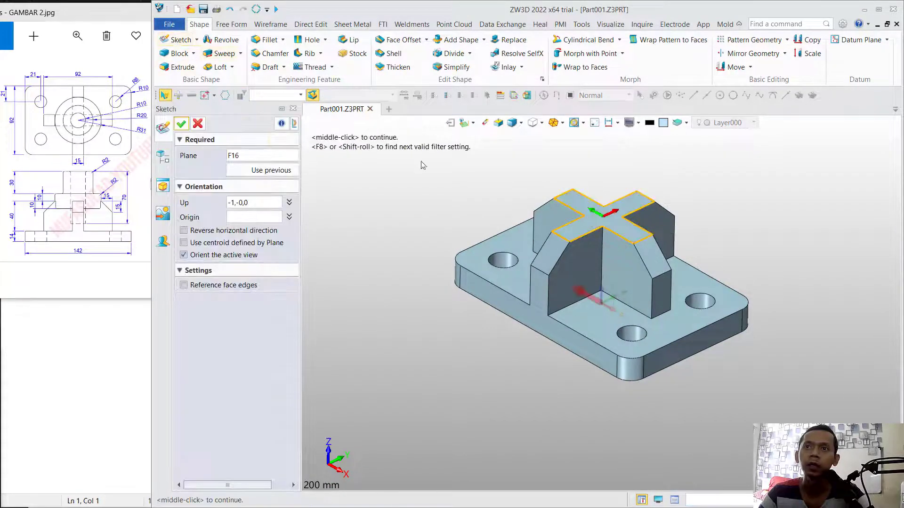
left_click(182, 123)
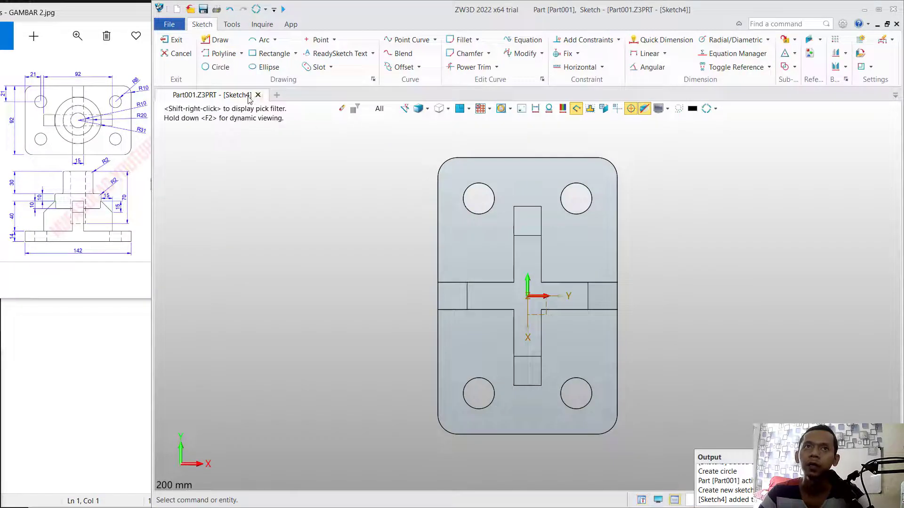
left_click(213, 67)
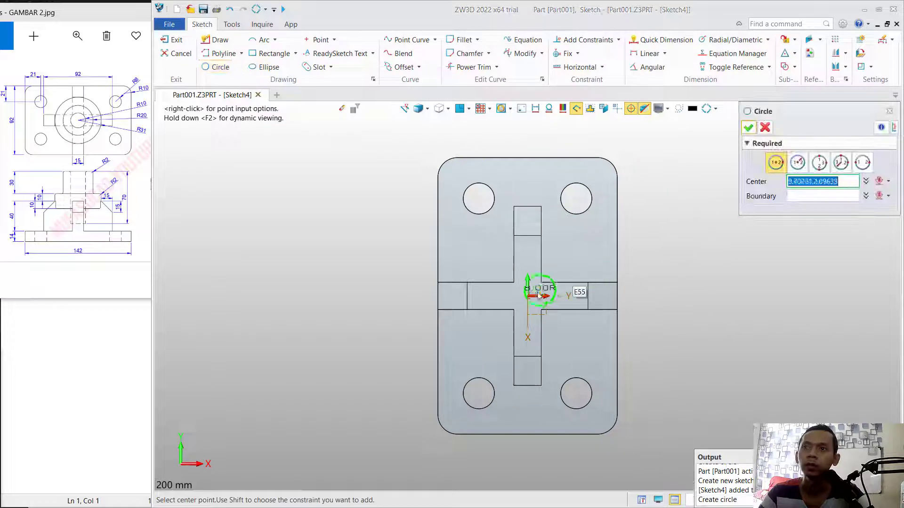
left_click(528, 296)
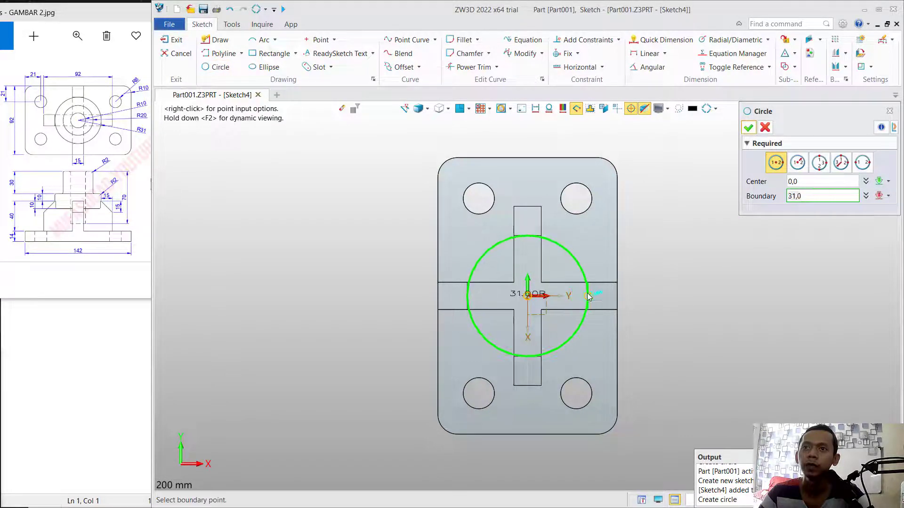
left_click(588, 296)
left_click(747, 127)
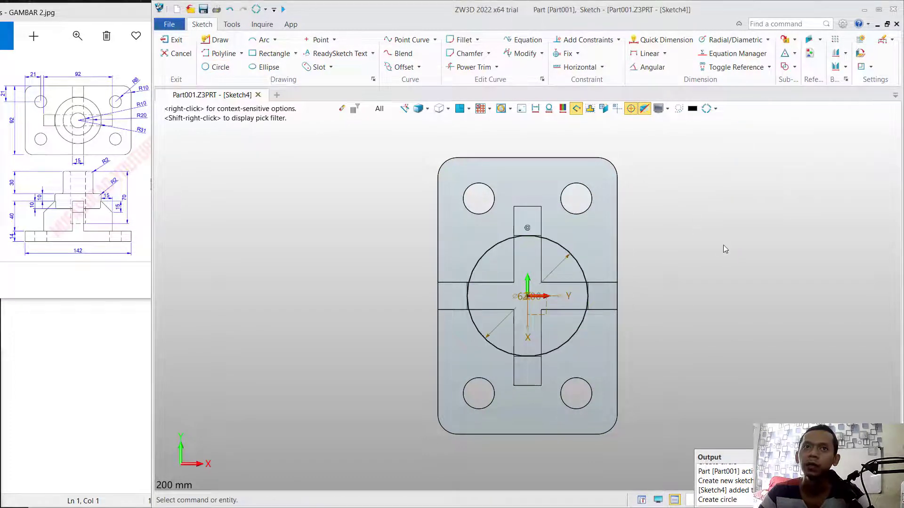
left_click(175, 40)
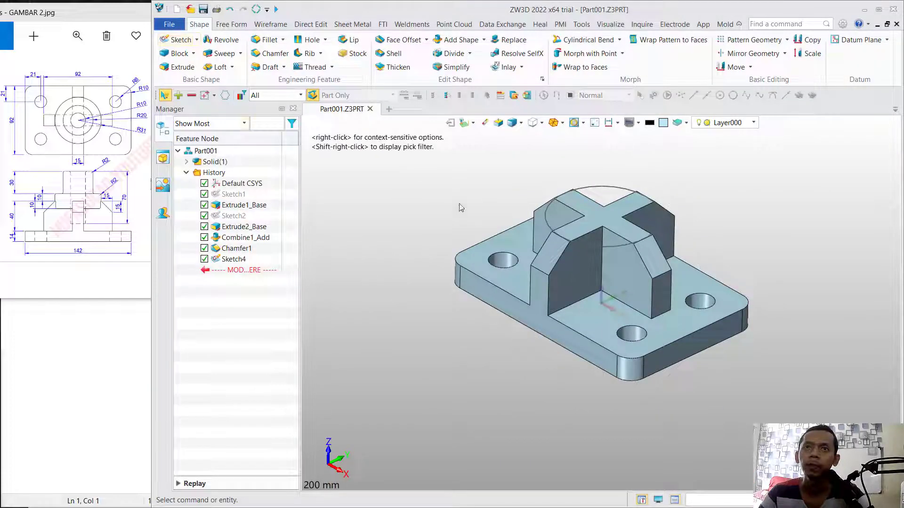
- Extrude the 31 mm radius circle symmetrically with a 10 mm end value, adding it to the existing body
left_click(177, 67)
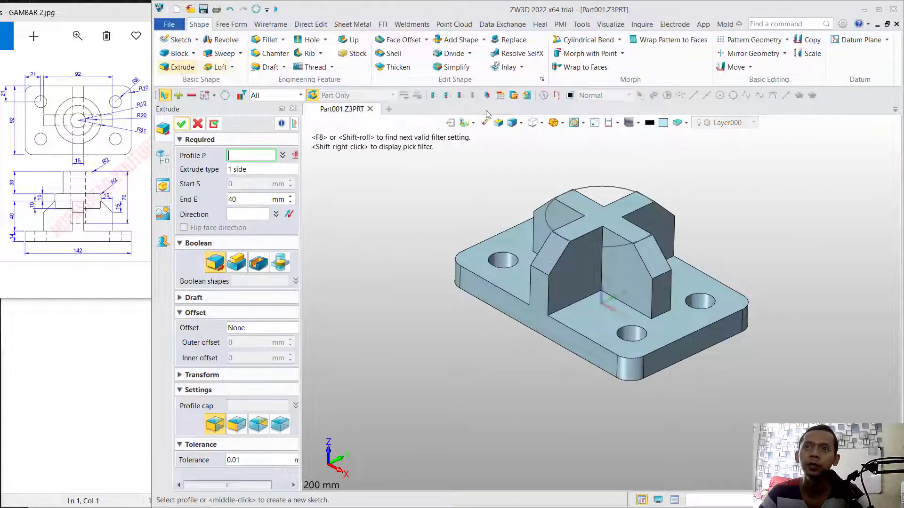
left_click(611, 189)
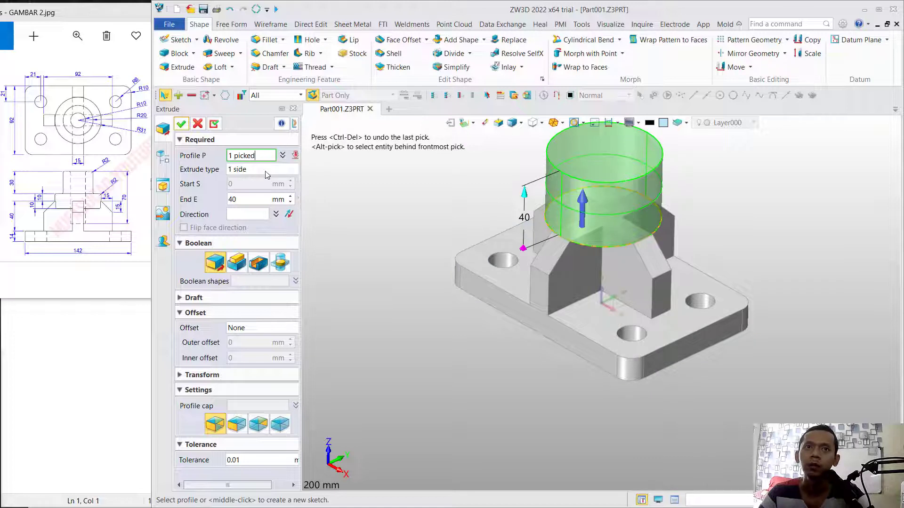
left_click(267, 172)
left_click(256, 199)
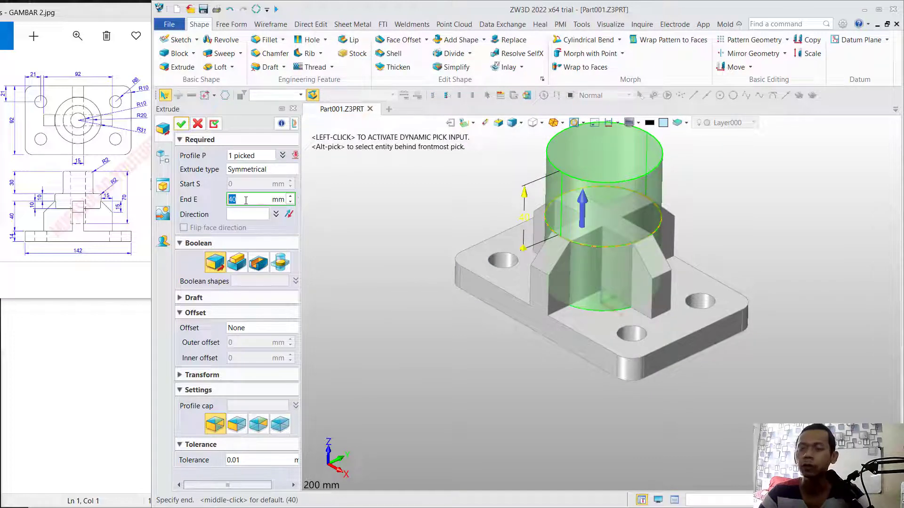
left_click(248, 216)
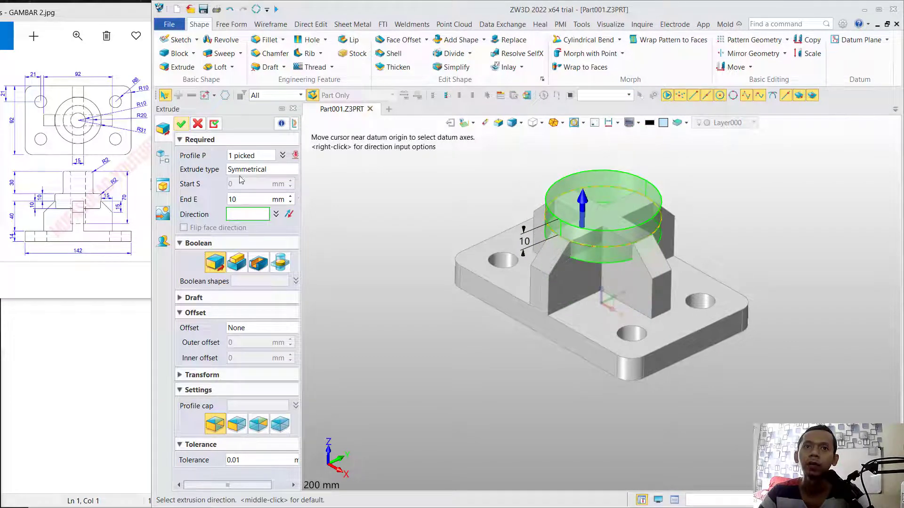
left_click(241, 268)
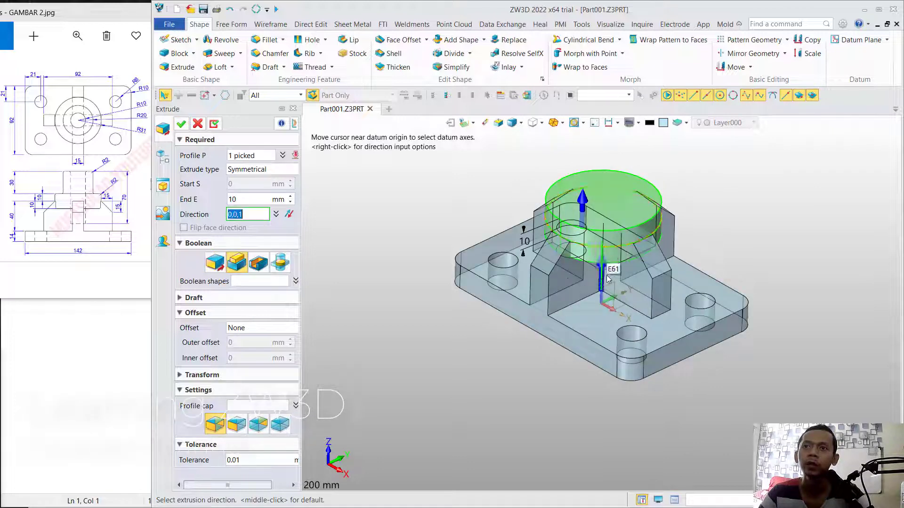
left_click(182, 124)
- Sketch a 20 mm radius circle centered on the origin on the disc's top face and finish the sketch
middle_click_drag(760, 188, 754, 221)
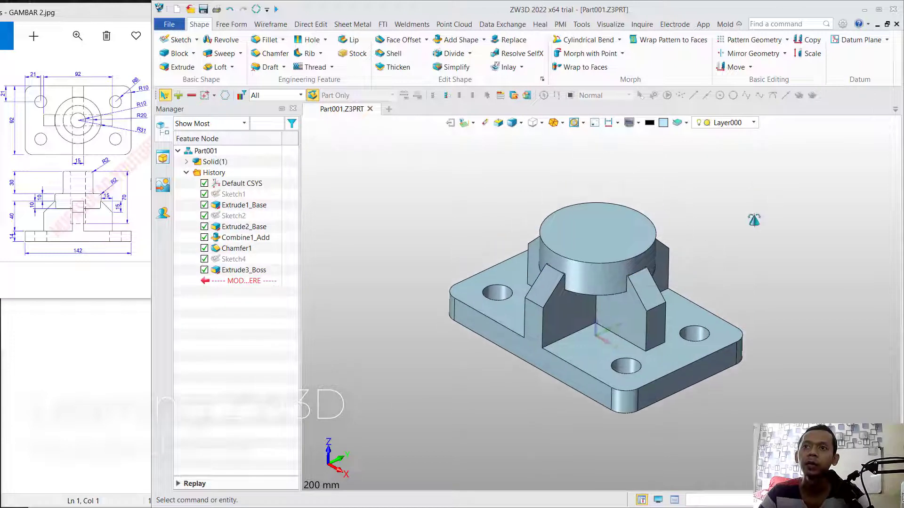
left_click(589, 241)
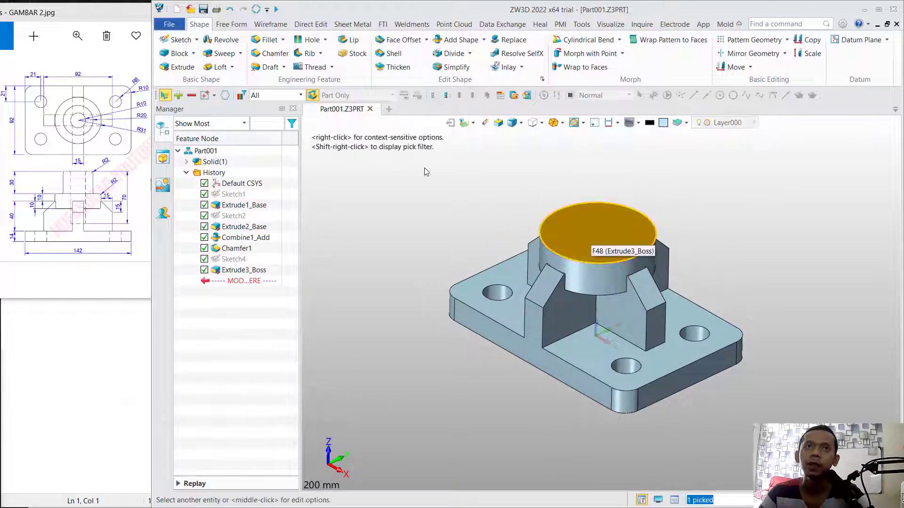
left_click(178, 39)
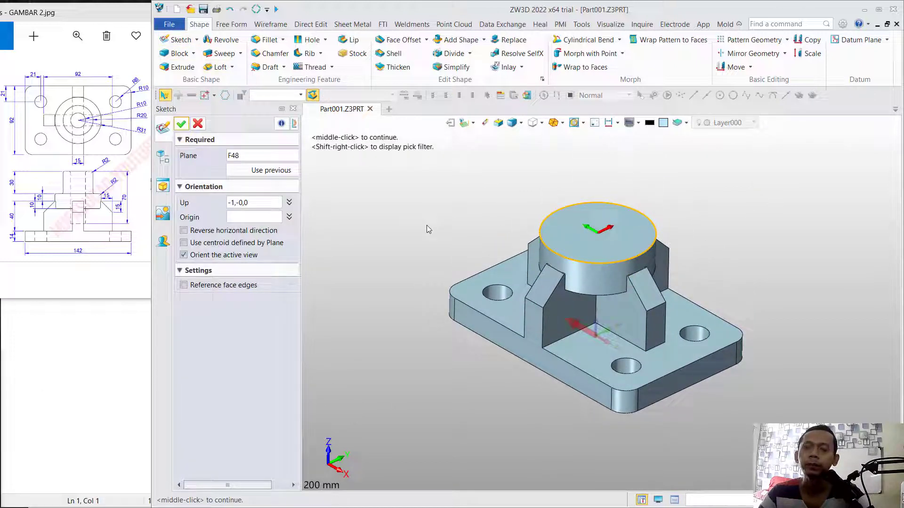
left_click(181, 123)
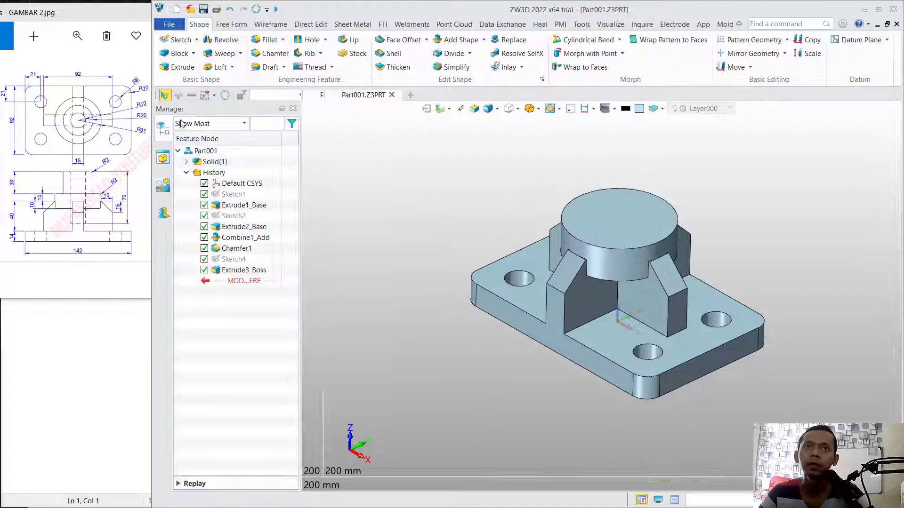
left_click(216, 67)
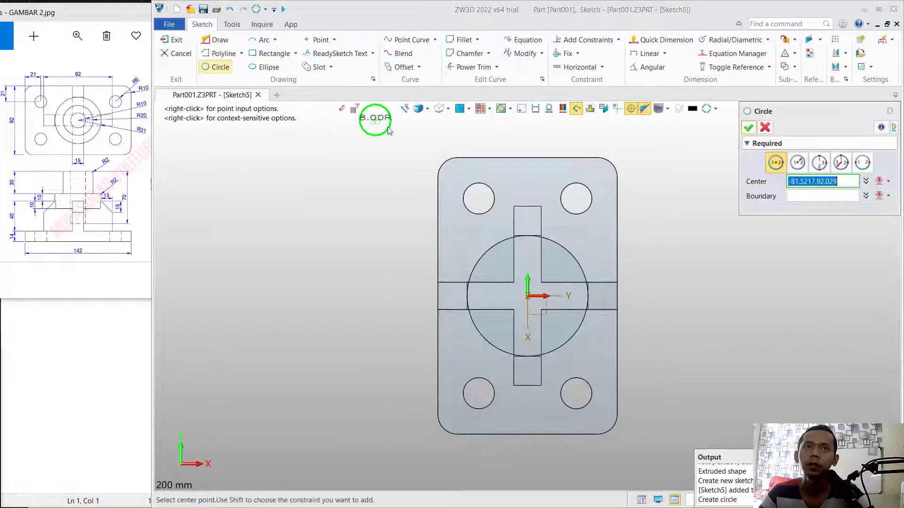
left_click(527, 295)
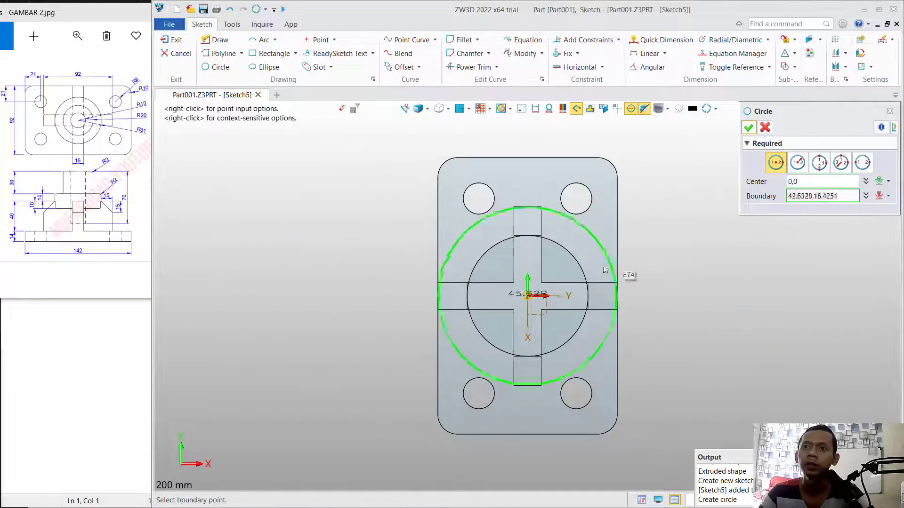
left_click(770, 203)
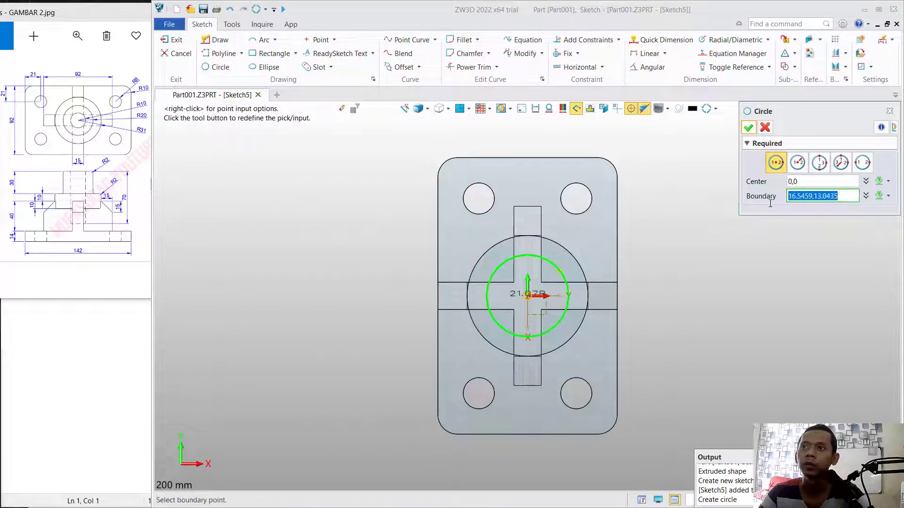
type("20")
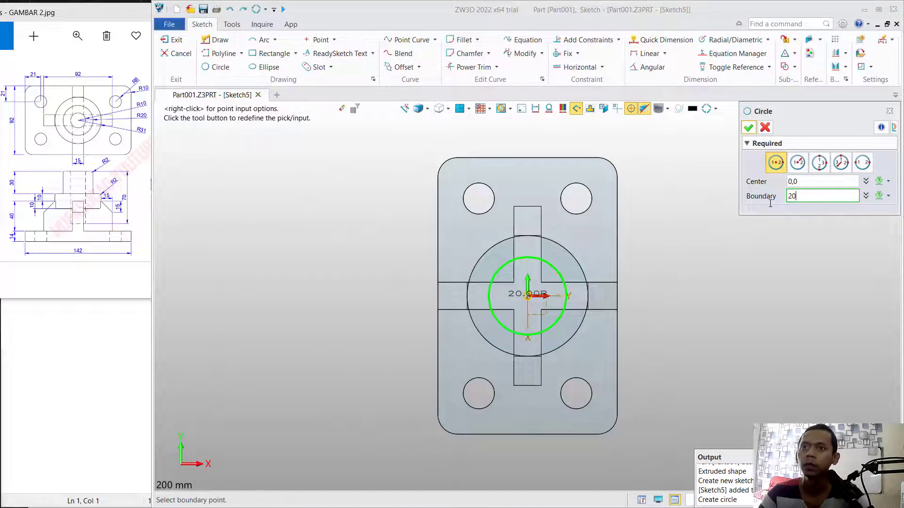
left_click(797, 163)
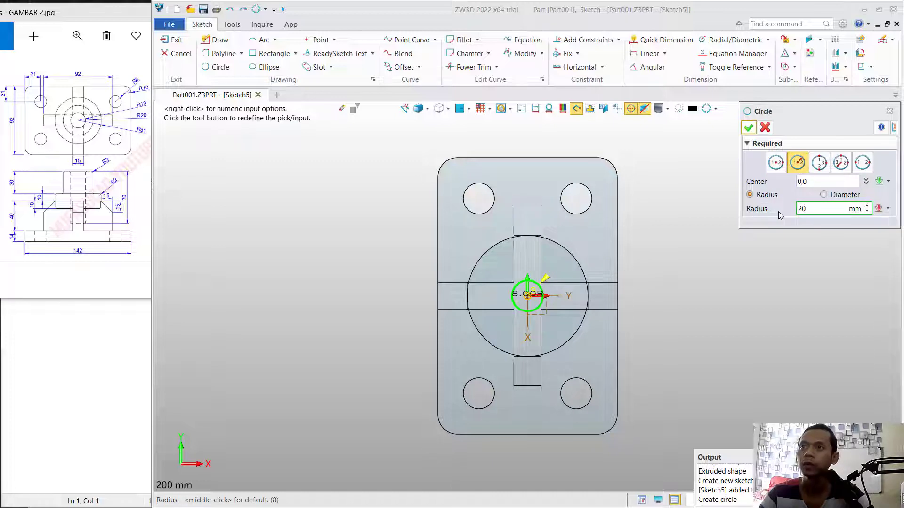
key("Return")
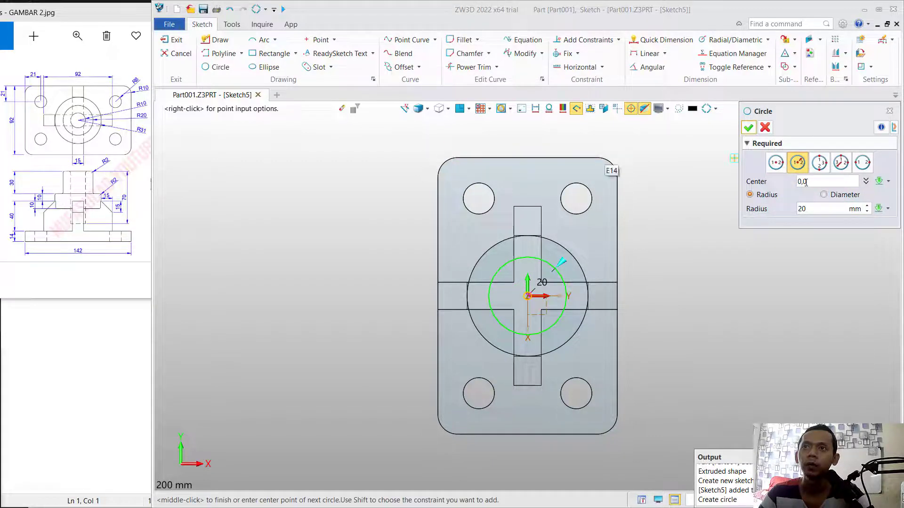
left_click(748, 127)
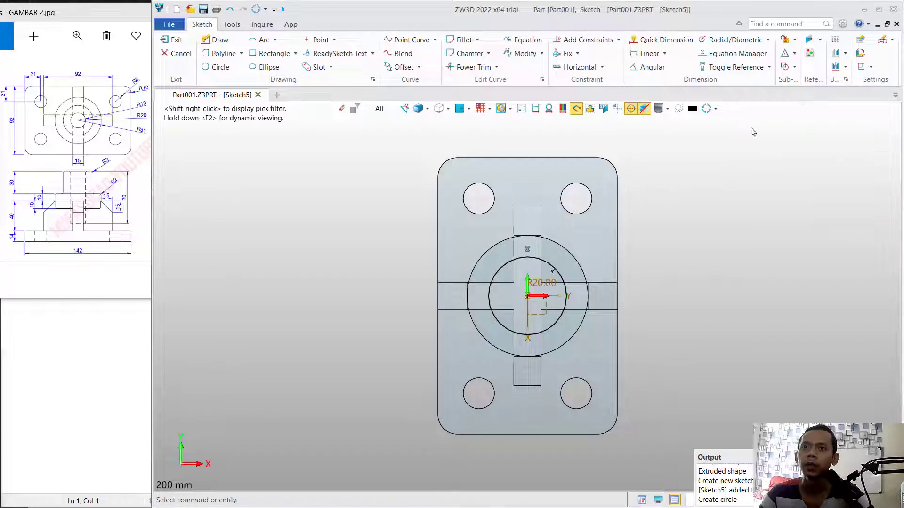
left_click(175, 39)
- Extrude the 20 mm radius circle 30 mm upward as a 1-side extrusion, adding it to the existing body
left_click(180, 67)
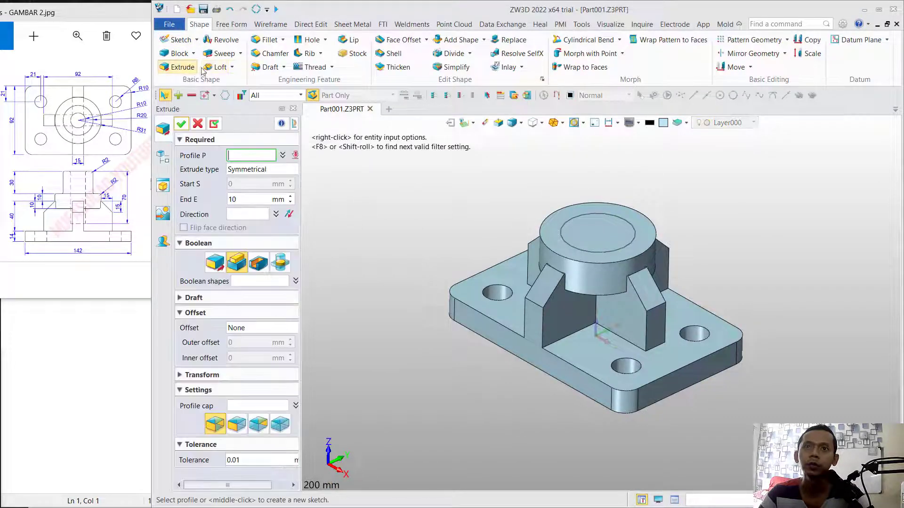
left_click(586, 200)
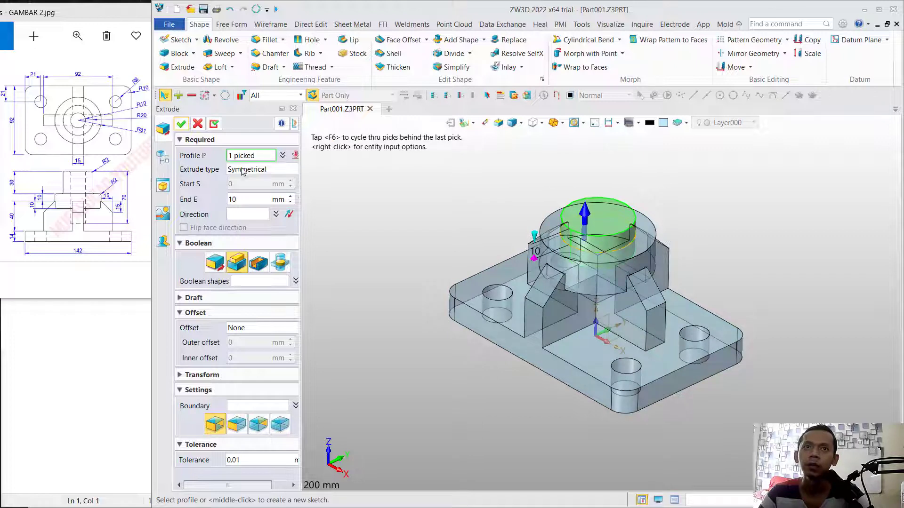
left_click(263, 171)
left_click(257, 178)
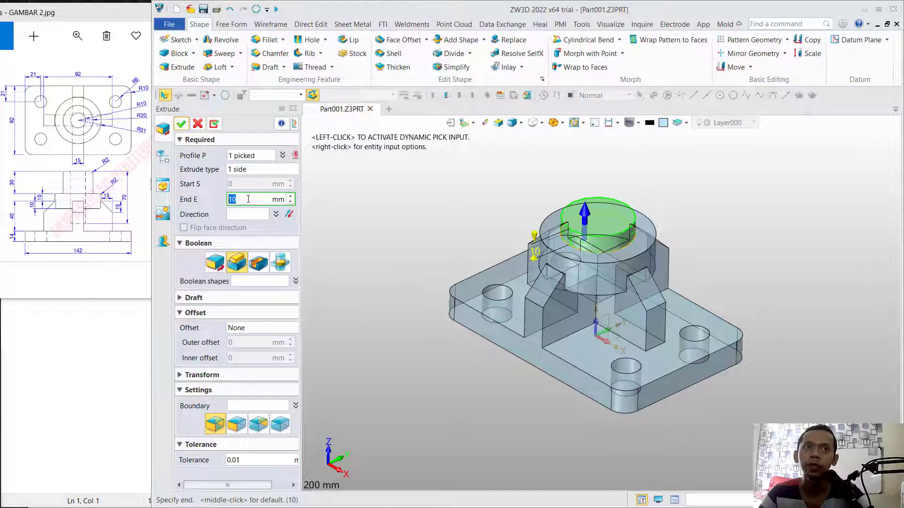
type("30")
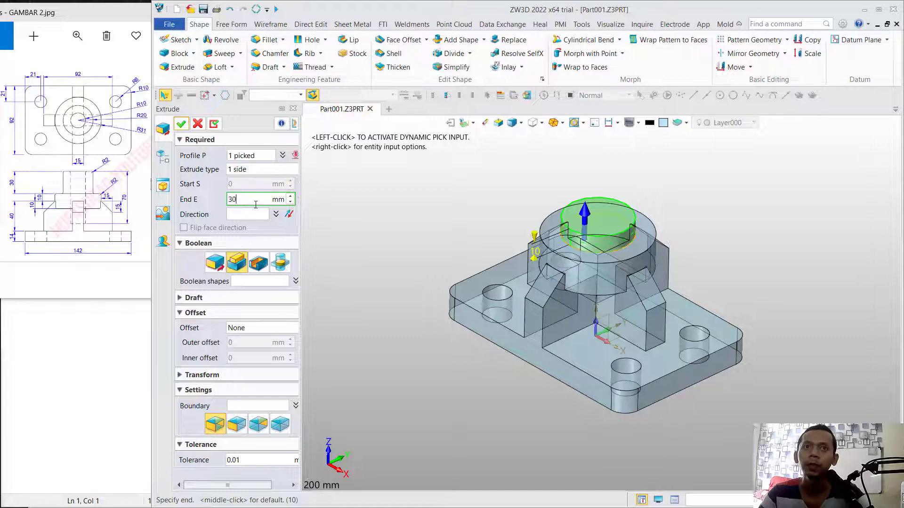
key("Return")
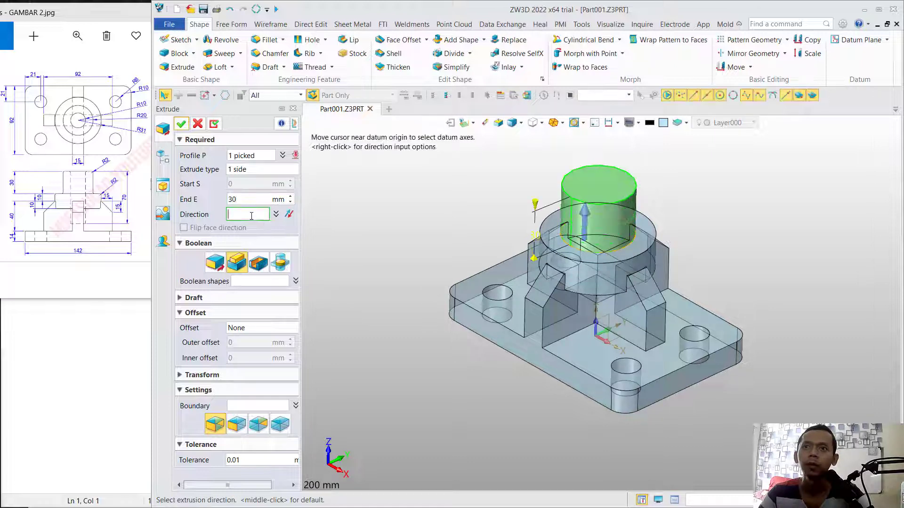
left_click(182, 124)
- Sketch a 10 mm radius circle centered on the origin on the upper boss's top face and finish the sketch
left_click(595, 182)
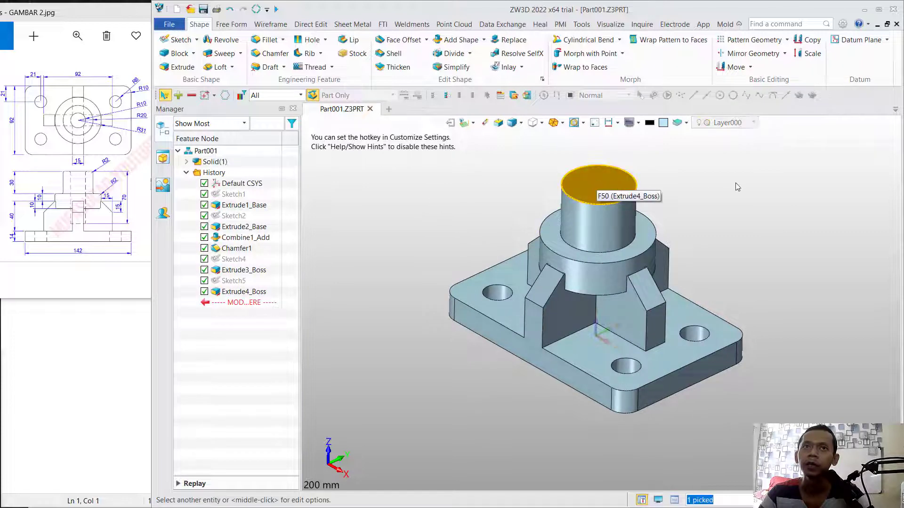
left_click(178, 39)
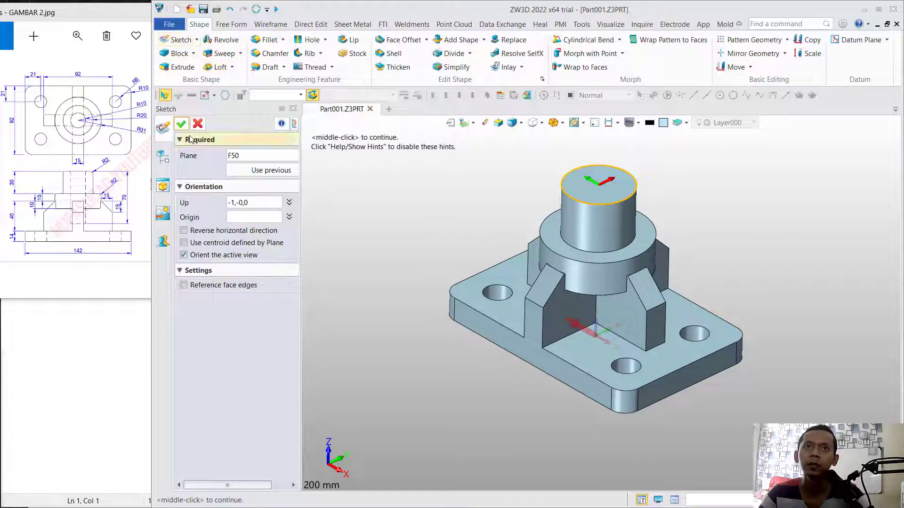
left_click(181, 123)
left_click(216, 67)
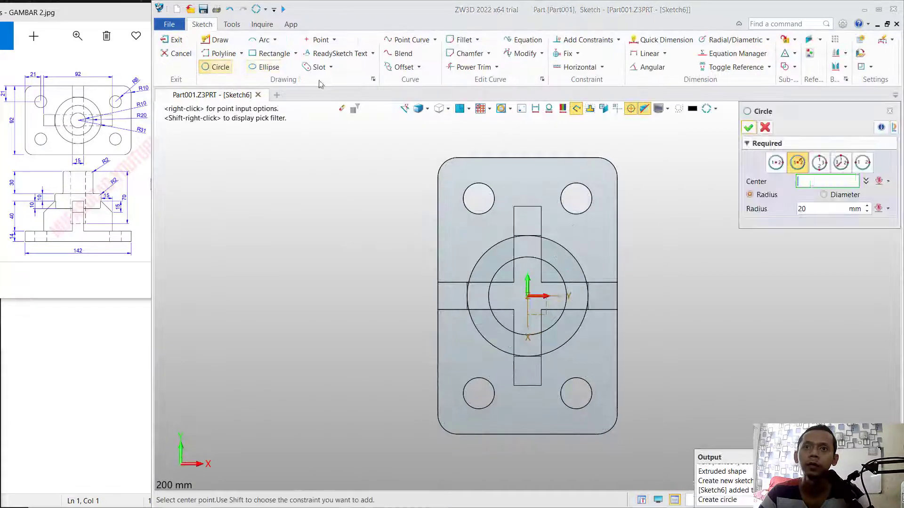
left_click(528, 296)
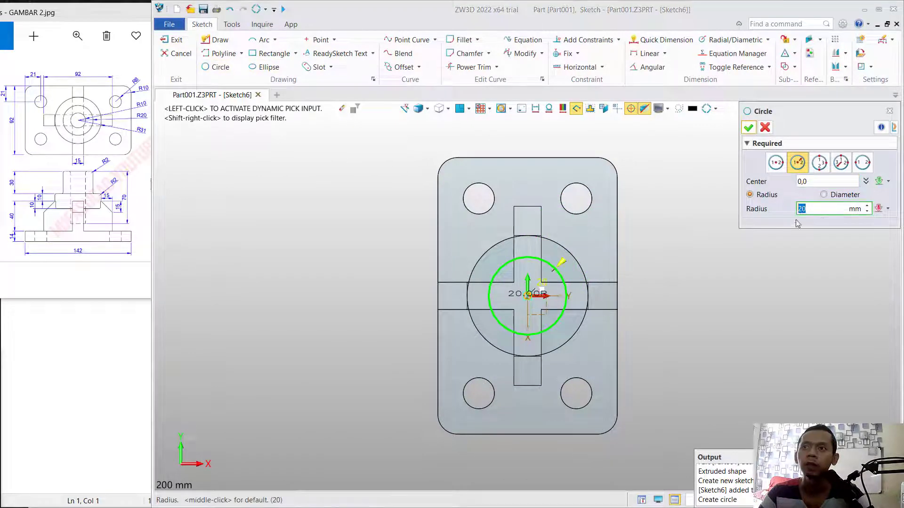
type("10")
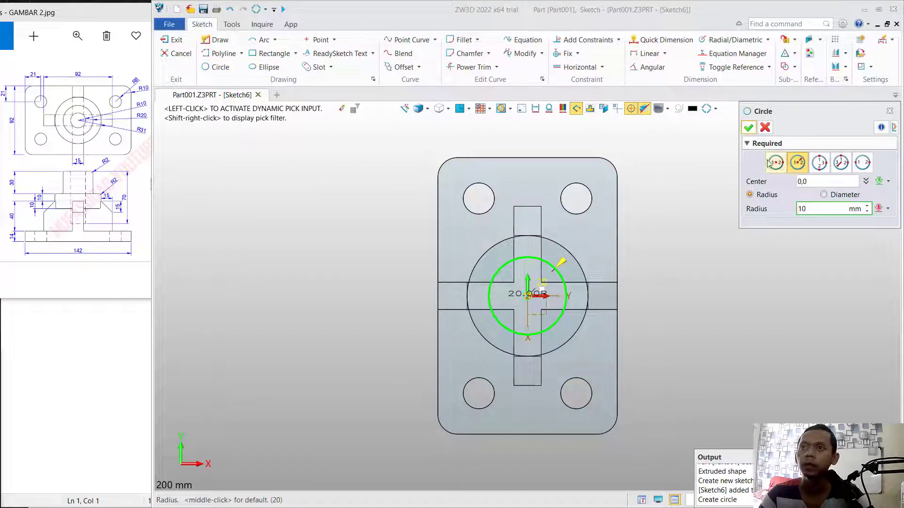
left_click(749, 127)
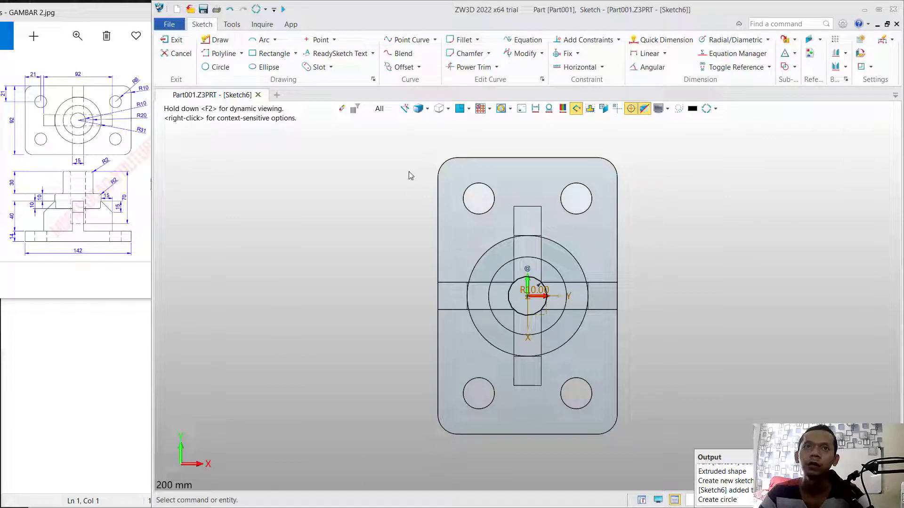
left_click(174, 40)
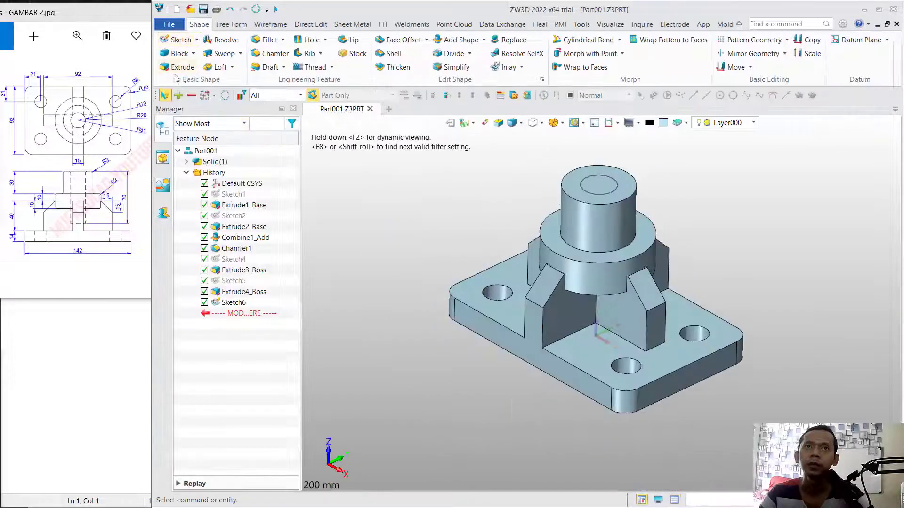
- Extrude the 10 mm radius circle 70 mm downward into the boss as a cut that removes material
left_click(179, 66)
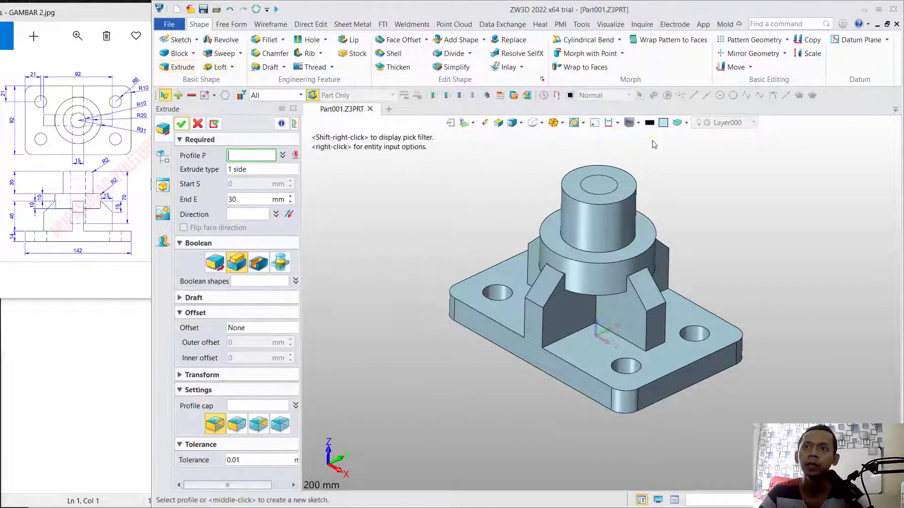
left_click(617, 189)
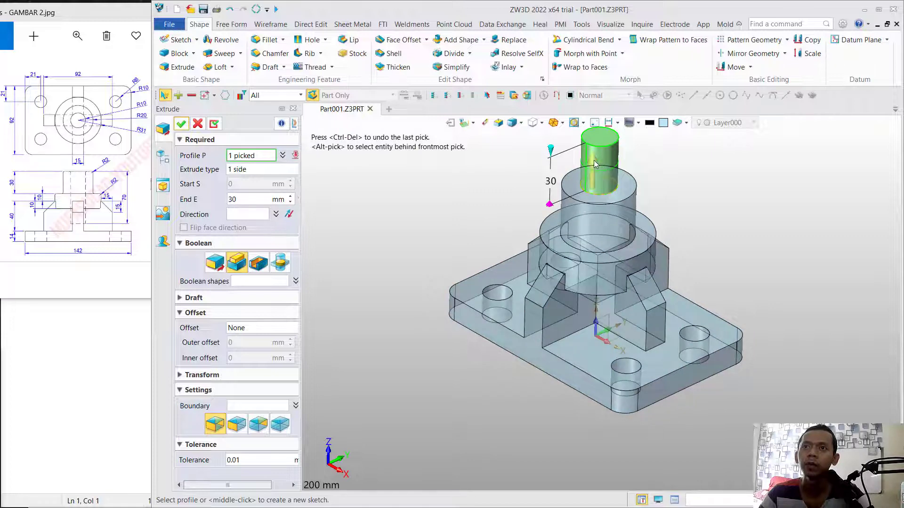
left_click(594, 160)
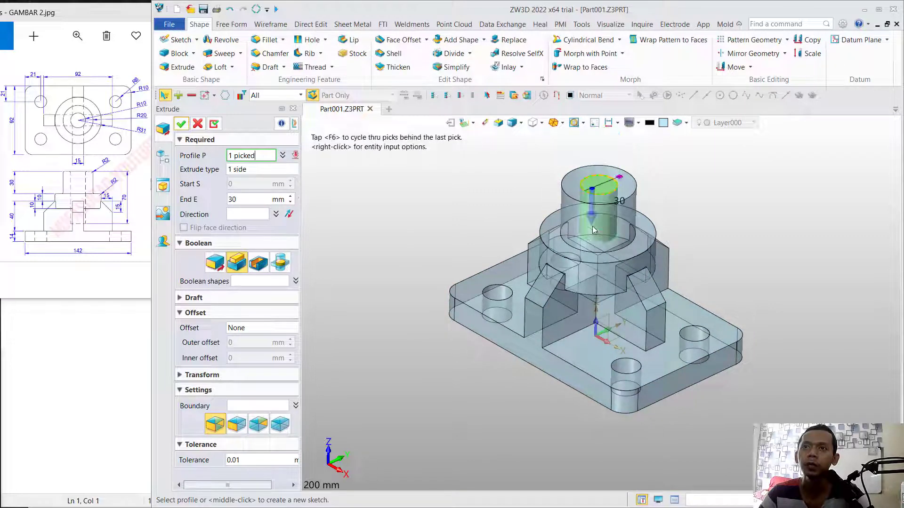
left_click(260, 265)
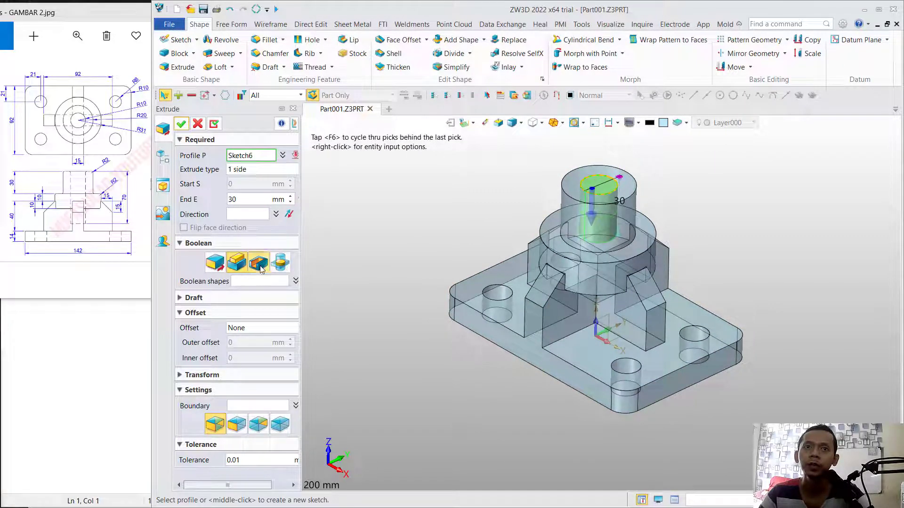
left_click(248, 199)
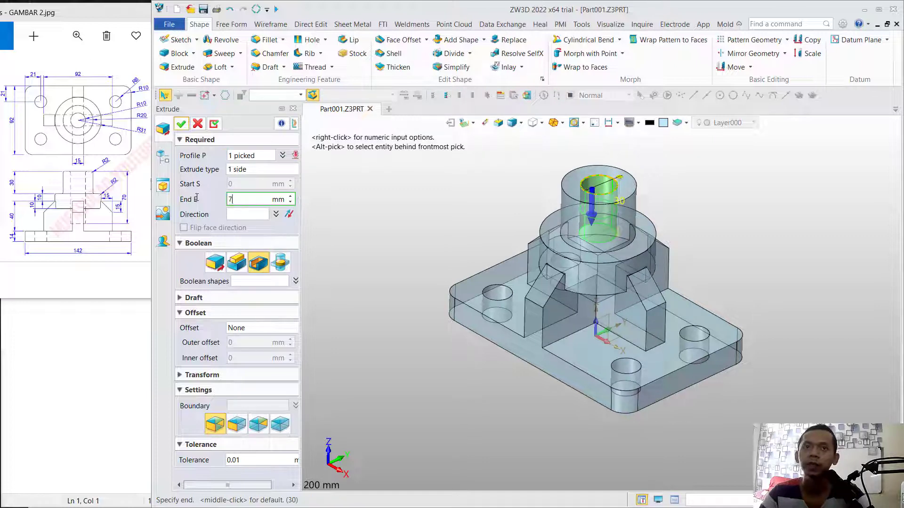
left_click(183, 124)
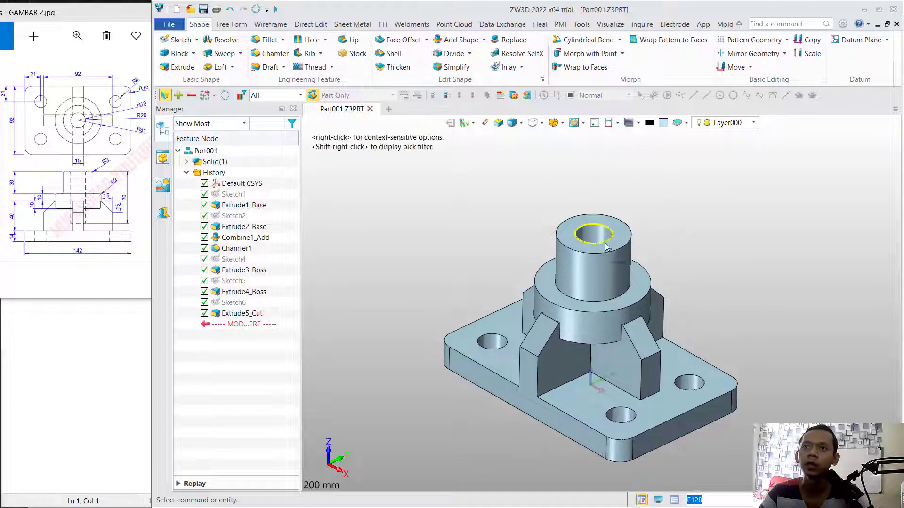
mouse_move(680, 228)
middle_mouse_down()
mouse_move(664, 260)
mouse_move(682, 215)
mouse_move(677, 226)
middle_mouse_up()
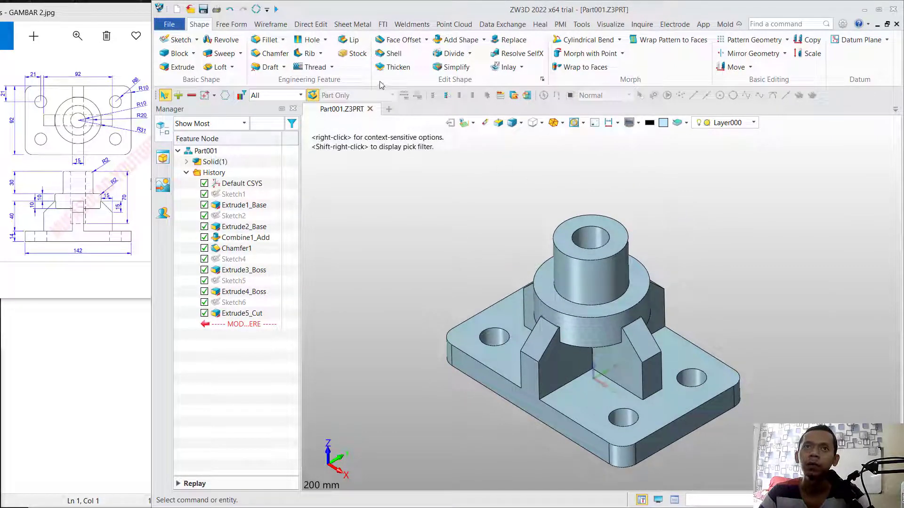
- Fillet the bore's top edge, the boss's outer top edge, and the disc's upper and lower outer edges with a 2 mm radius
left_click(265, 40)
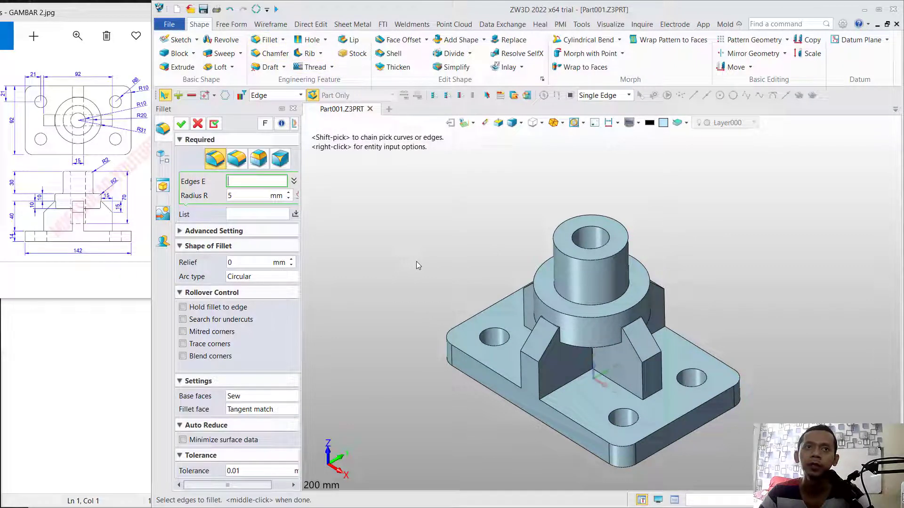
left_click_drag(262, 197, 208, 196)
type("2")
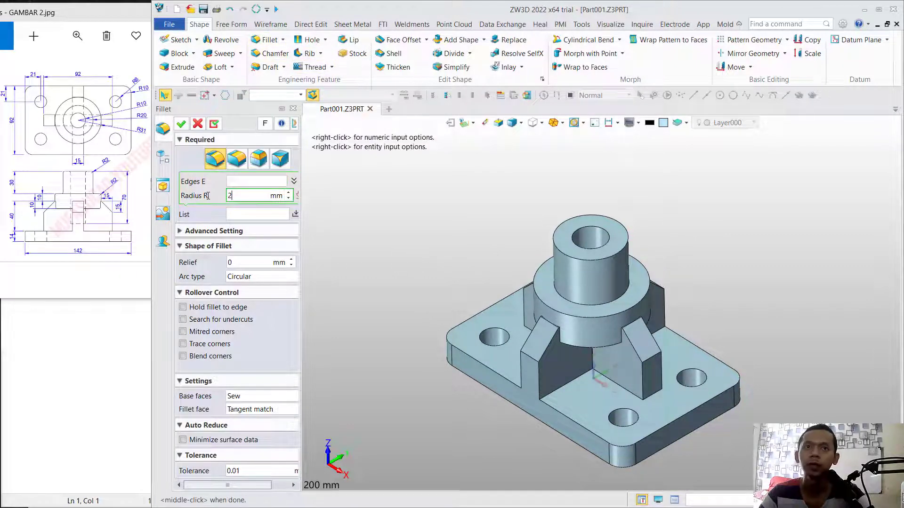
left_click(257, 180)
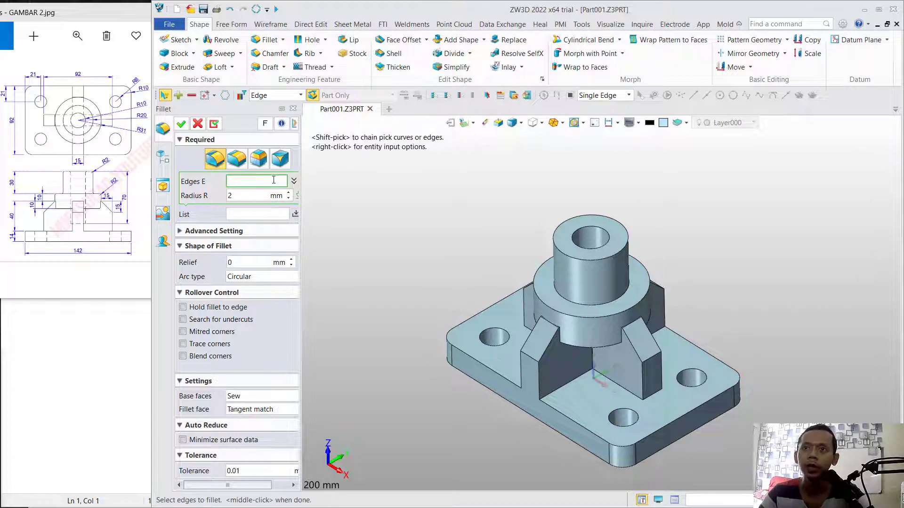
left_click(610, 240)
left_click(619, 251)
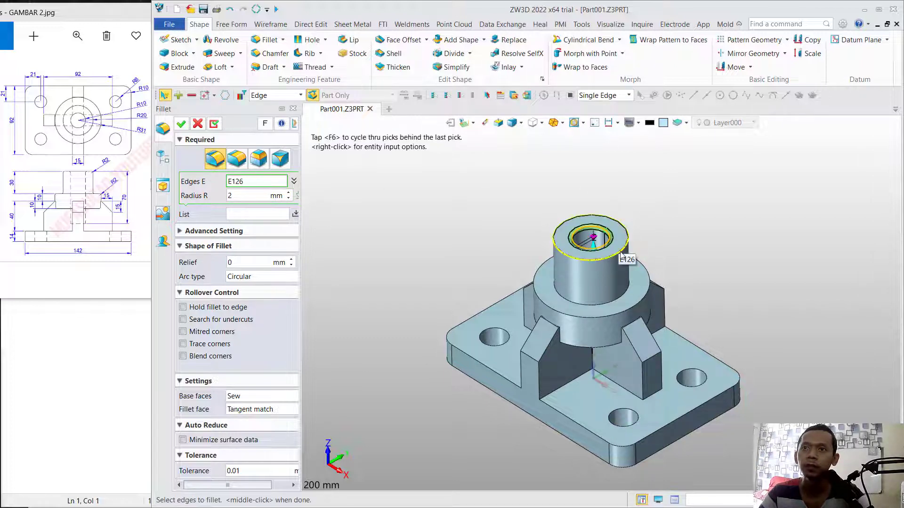
left_click(644, 301)
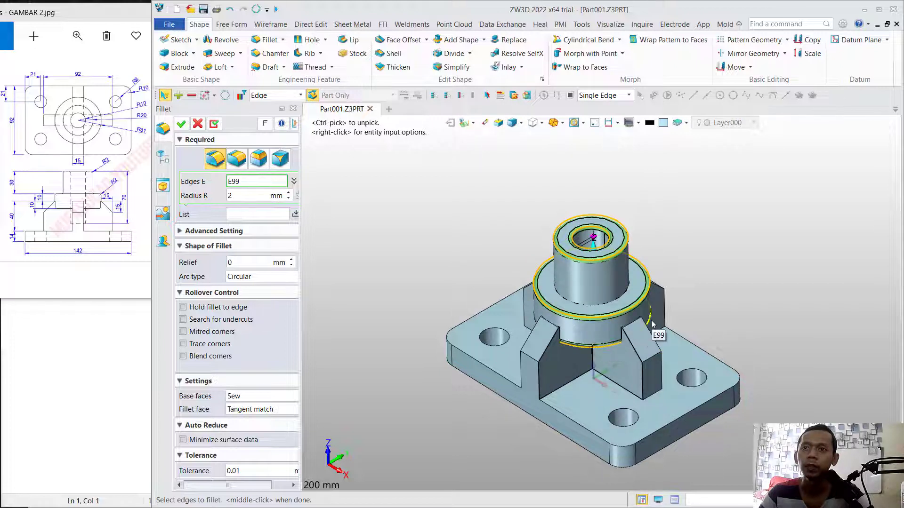
left_click(534, 315)
right_click_drag(691, 298, 572, 318)
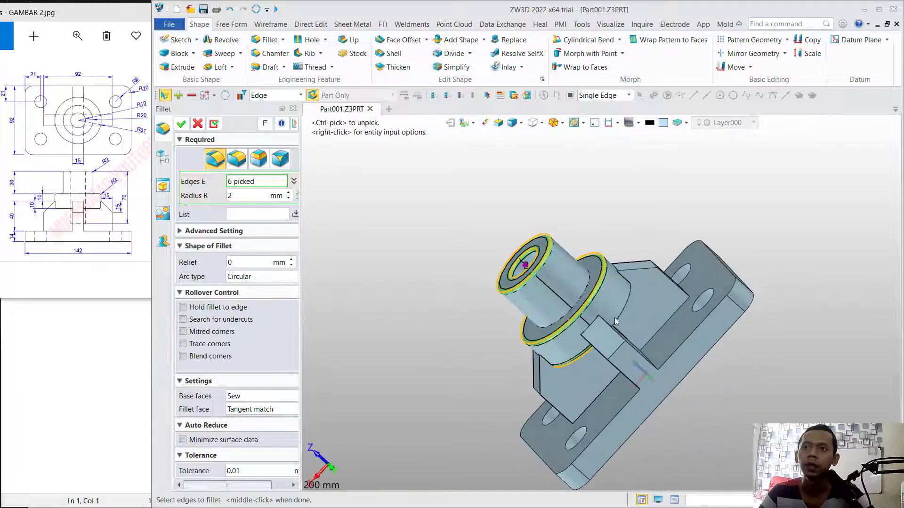
left_click(630, 310)
right_click_drag(630, 310, 696, 250)
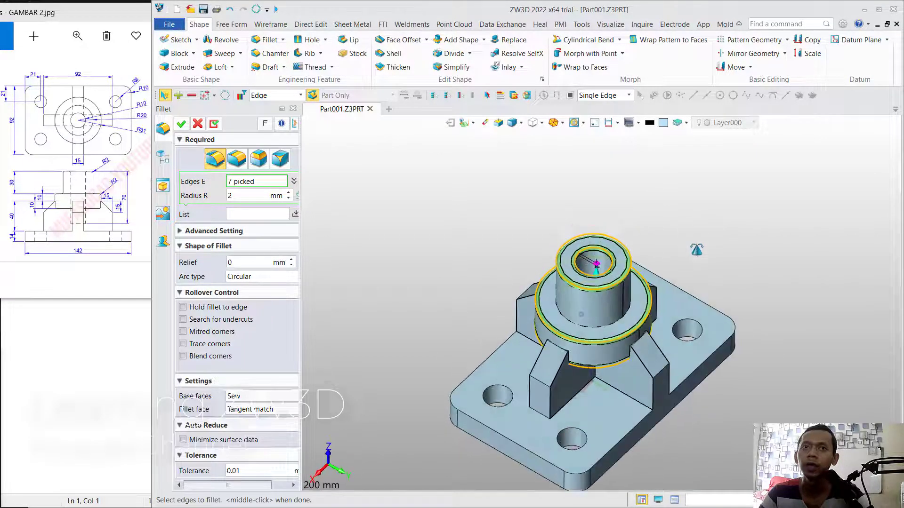
left_click(181, 124)
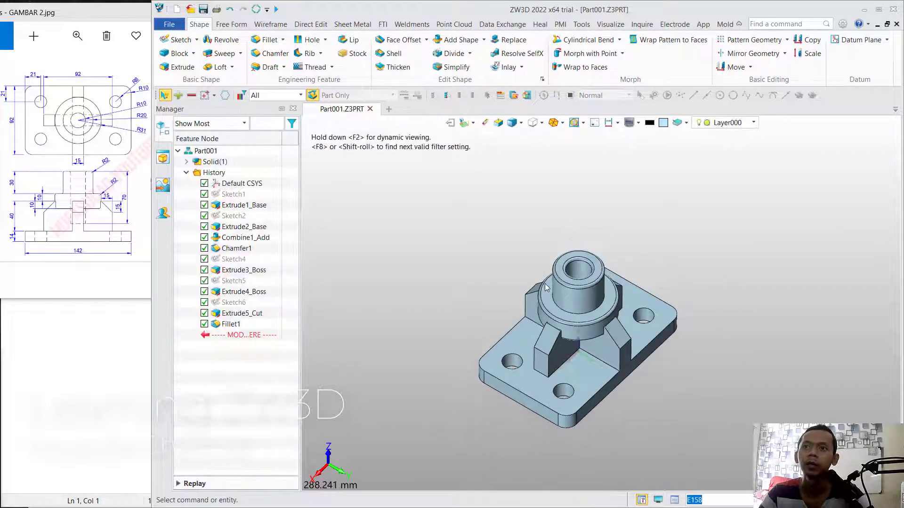
right_click_drag(582, 313, 559, 333)
scroll(555, 336, "up", 4)
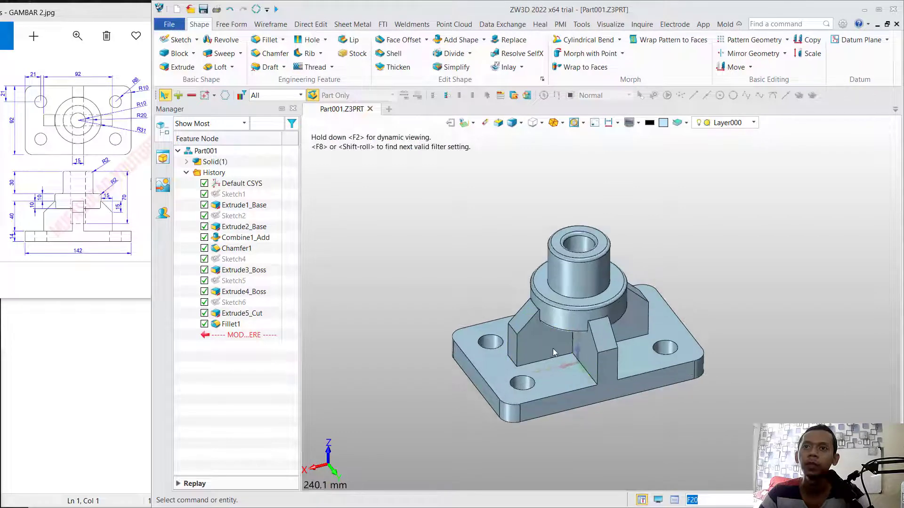